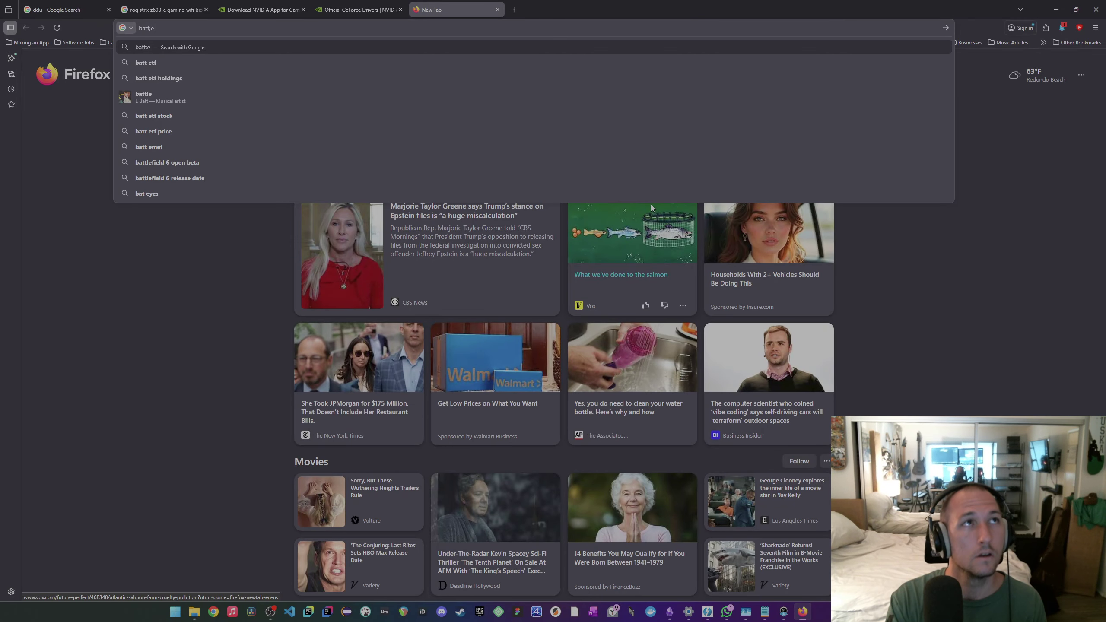
# - Search the web for "battlefield 6 crashing error" and show the image results
pyautogui.write('field 6 ')
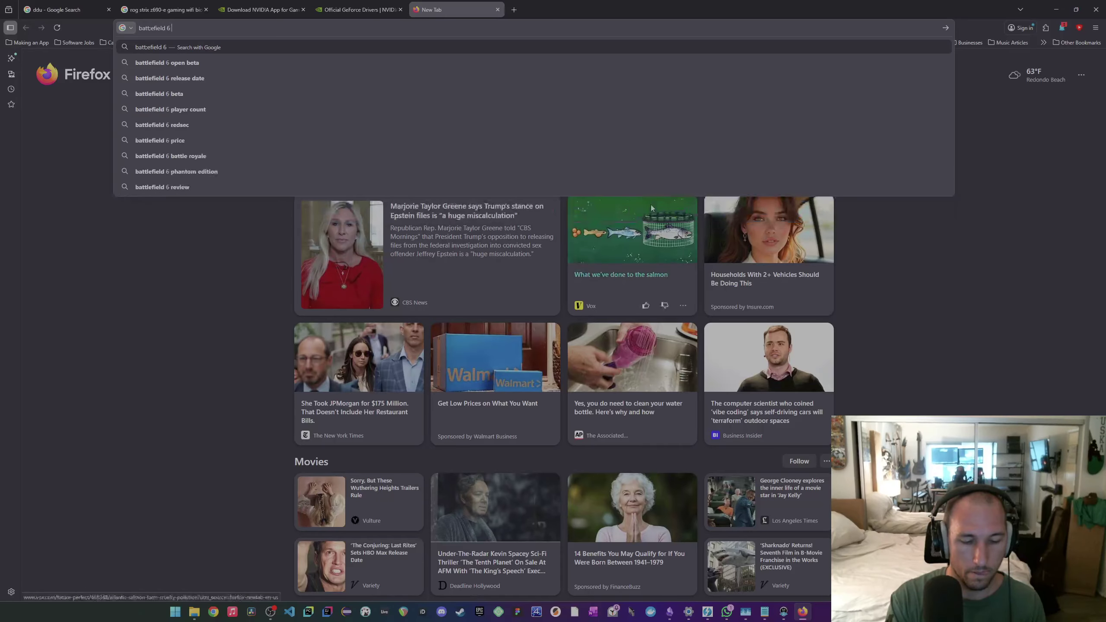
pyautogui.write('crashing error')
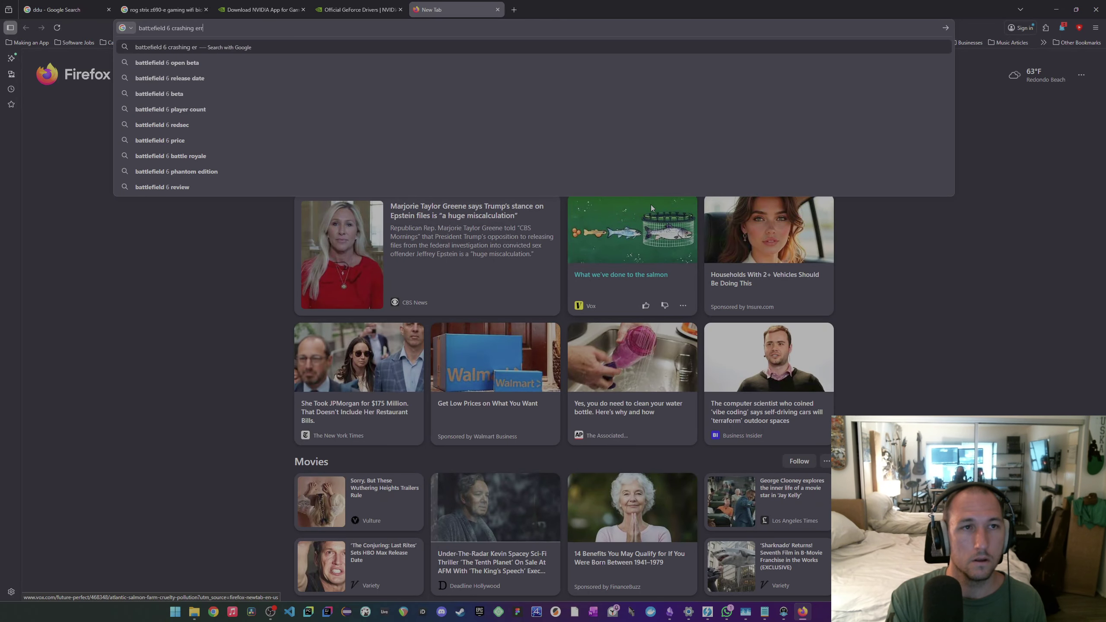
pyautogui.press('Return')
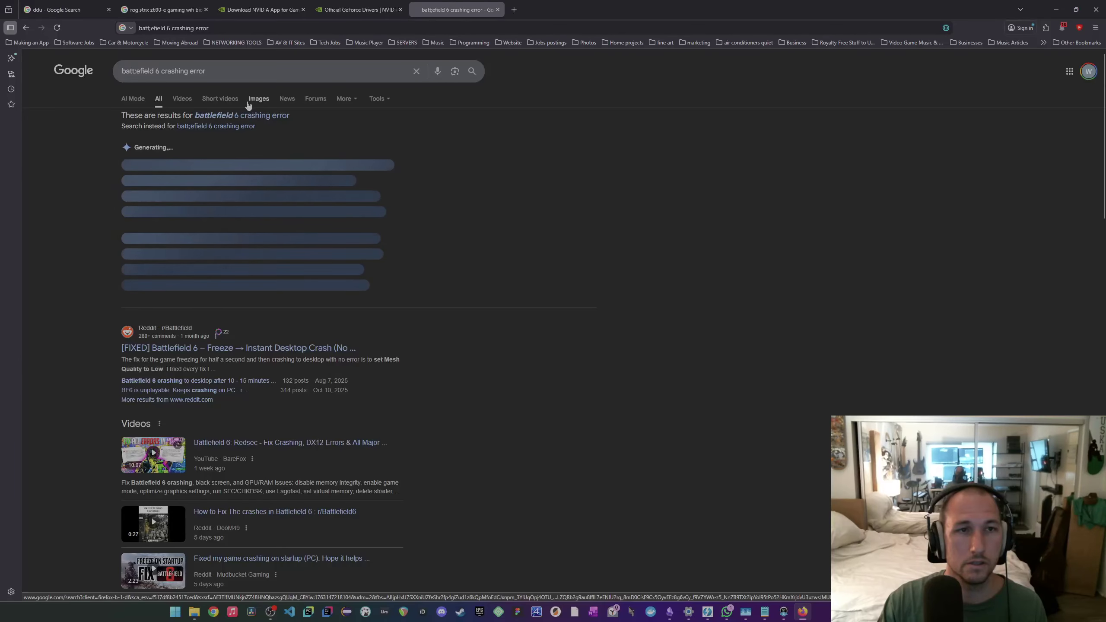
pyautogui.click(247, 101)
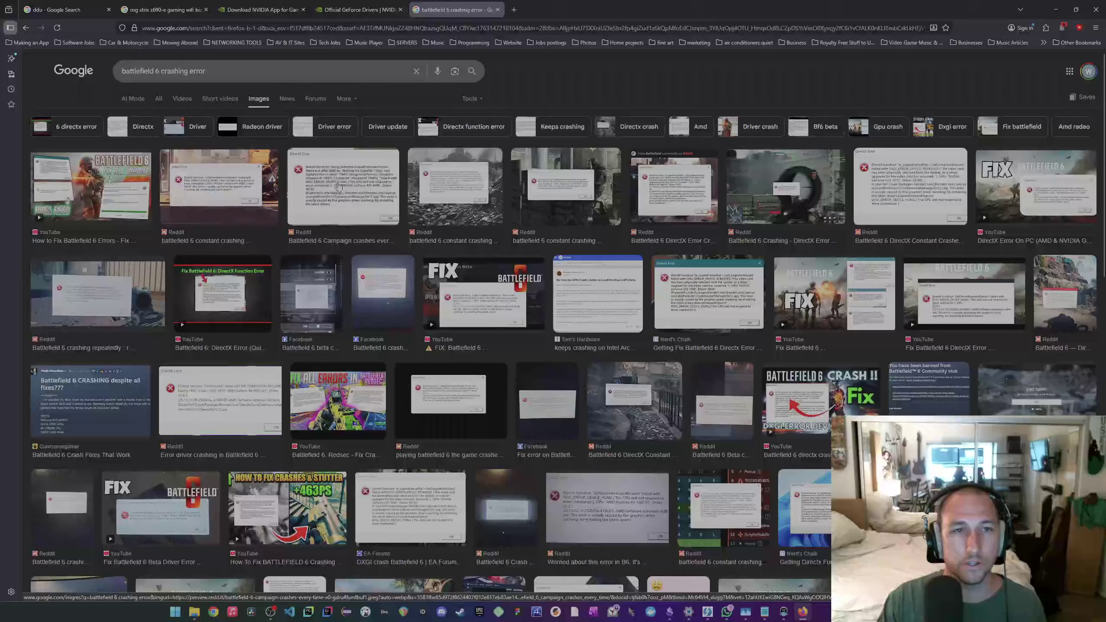
# - Examine the Battlefield 6 DirectX error screenshots among the image results, previewing several of them at larger size
pyautogui.click(220, 187)
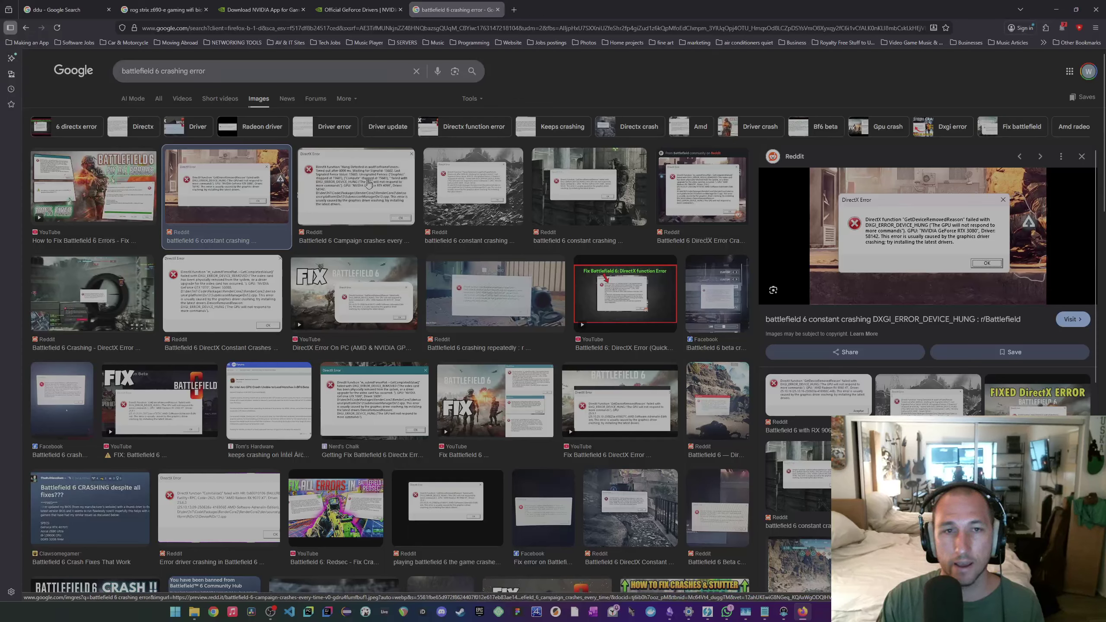
pyautogui.click(335, 182)
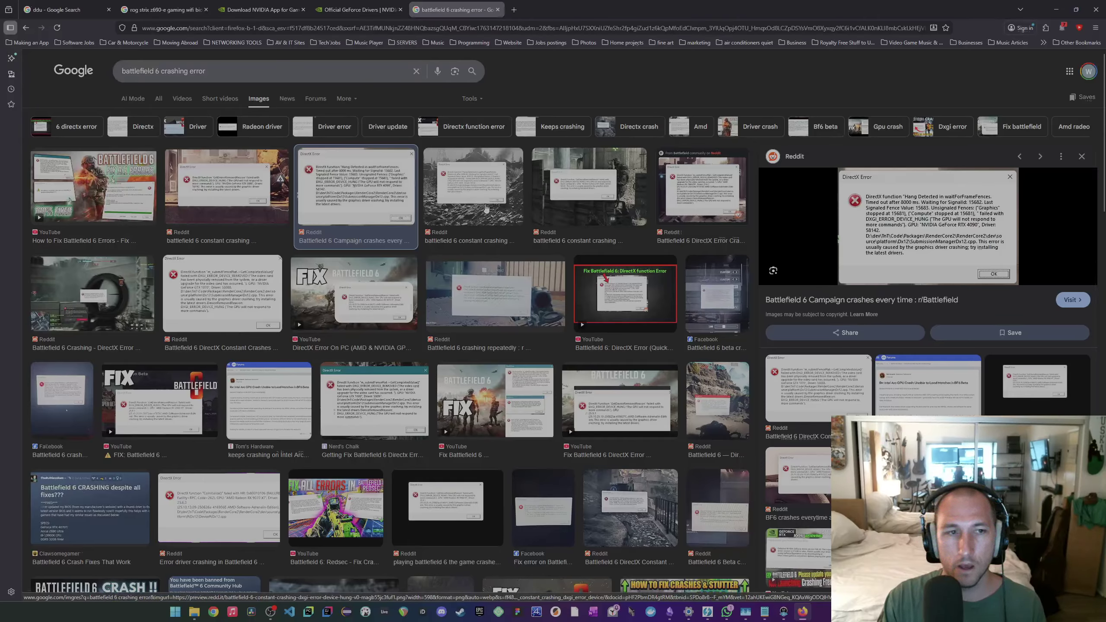
pyautogui.click(477, 190)
pyautogui.click(49, 218)
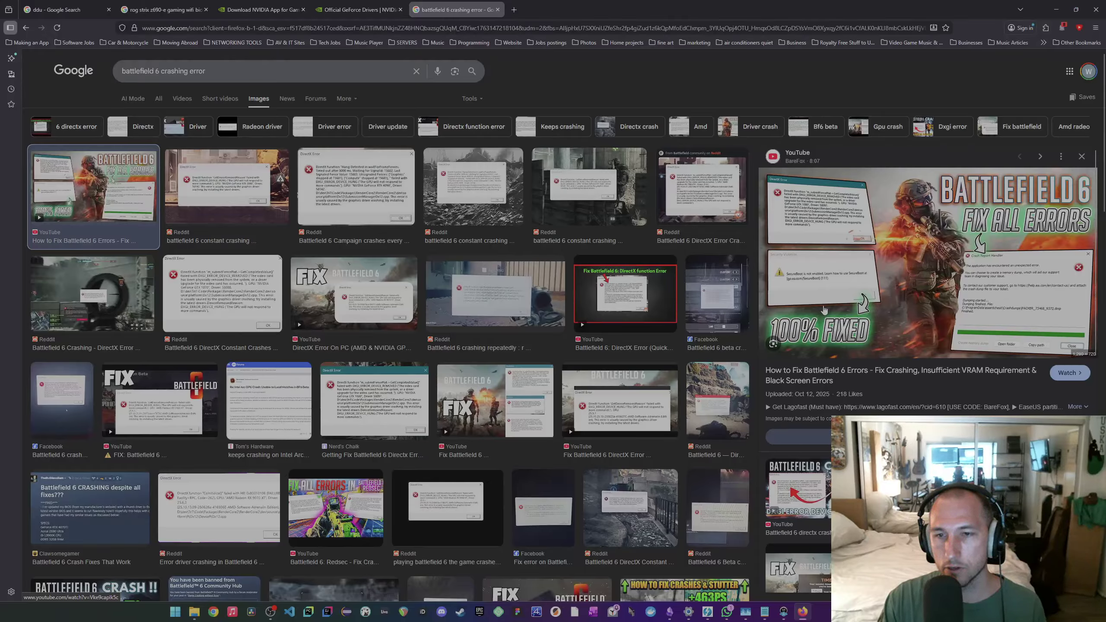
pyautogui.click(459, 180)
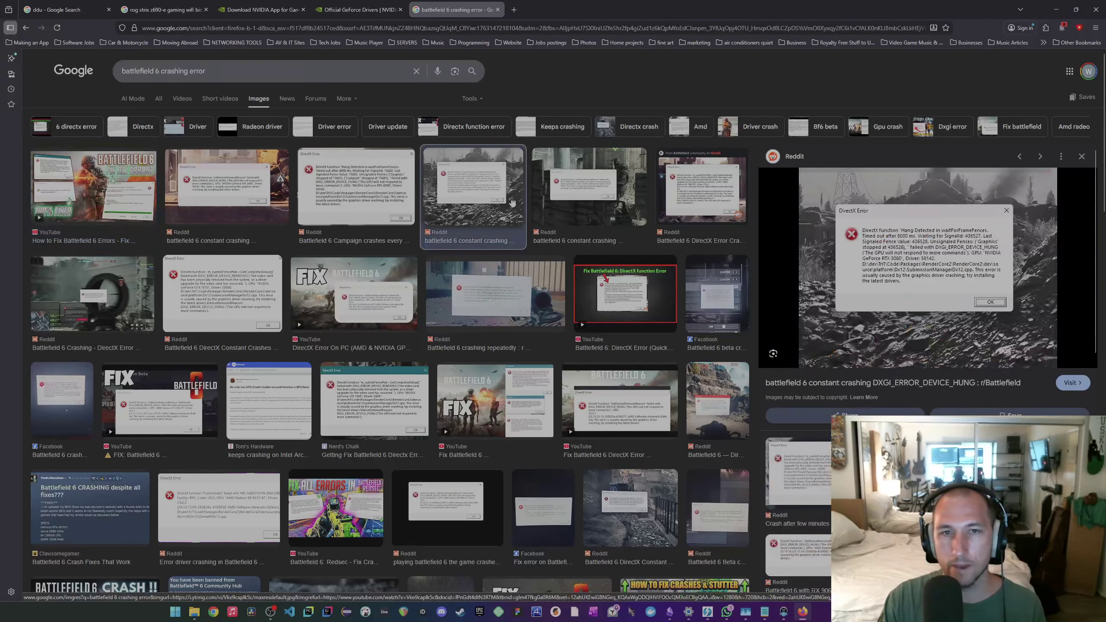
pyautogui.click(553, 197)
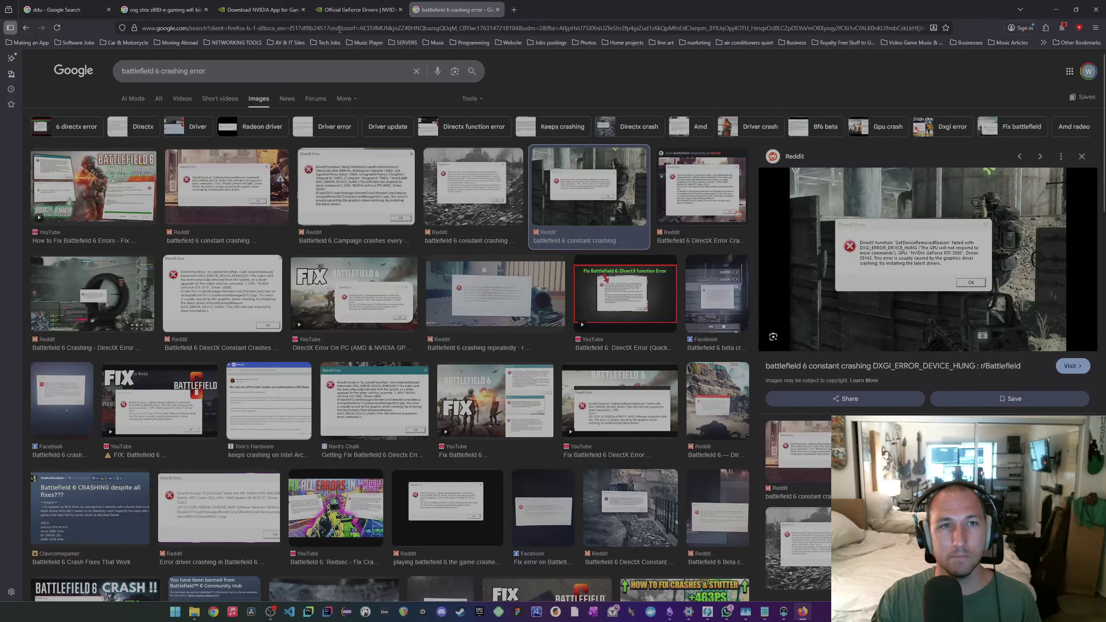
# - Search for "rufus" in a new browser tab and open the official Rufus website
pyautogui.moveTo(344, 22)
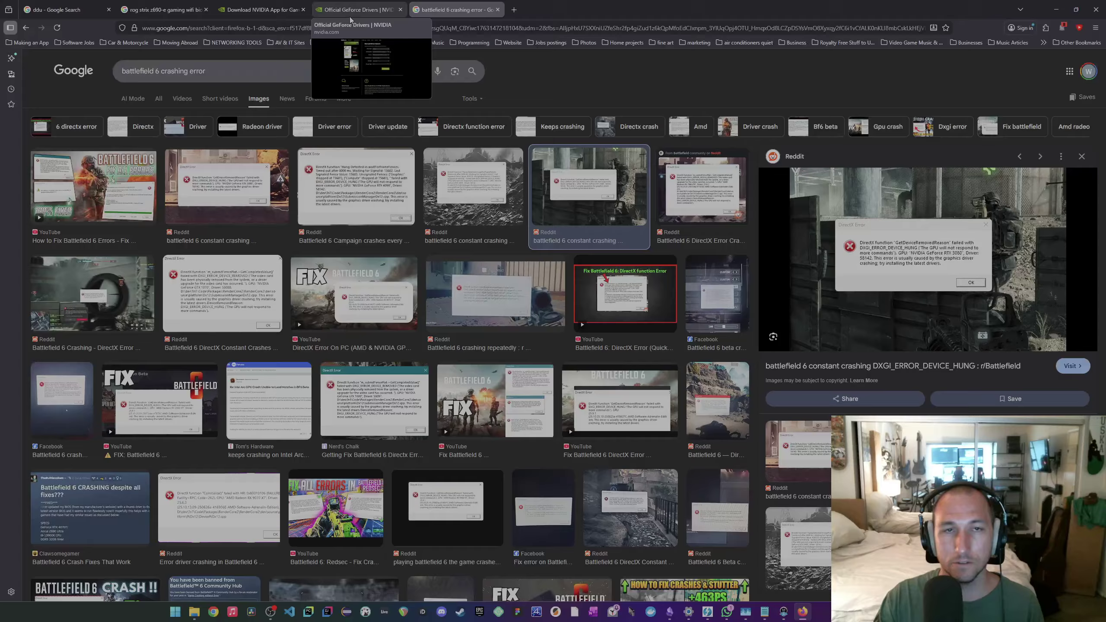
pyautogui.hotkey('ctrl', 't')
pyautogui.write('rufus')
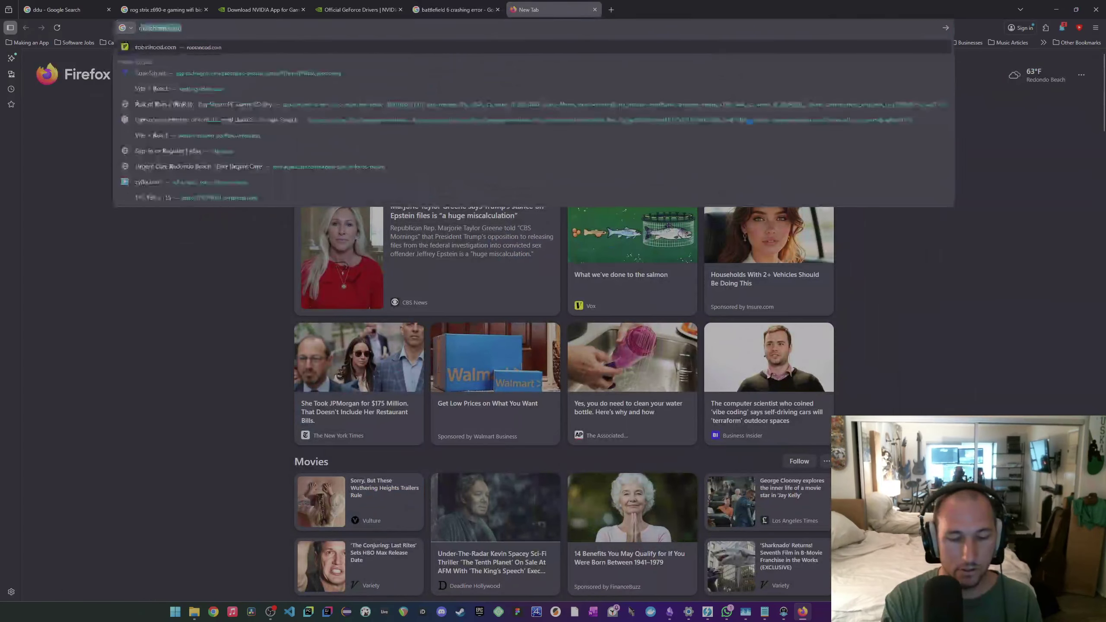
pyautogui.press('BackSpace')
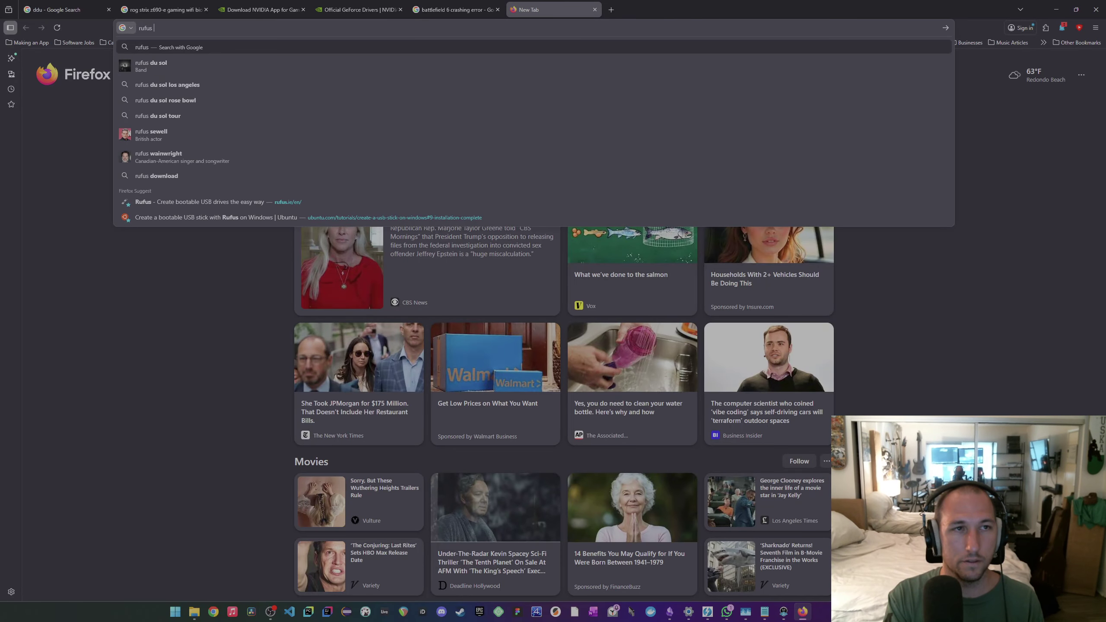
pyautogui.press('Return')
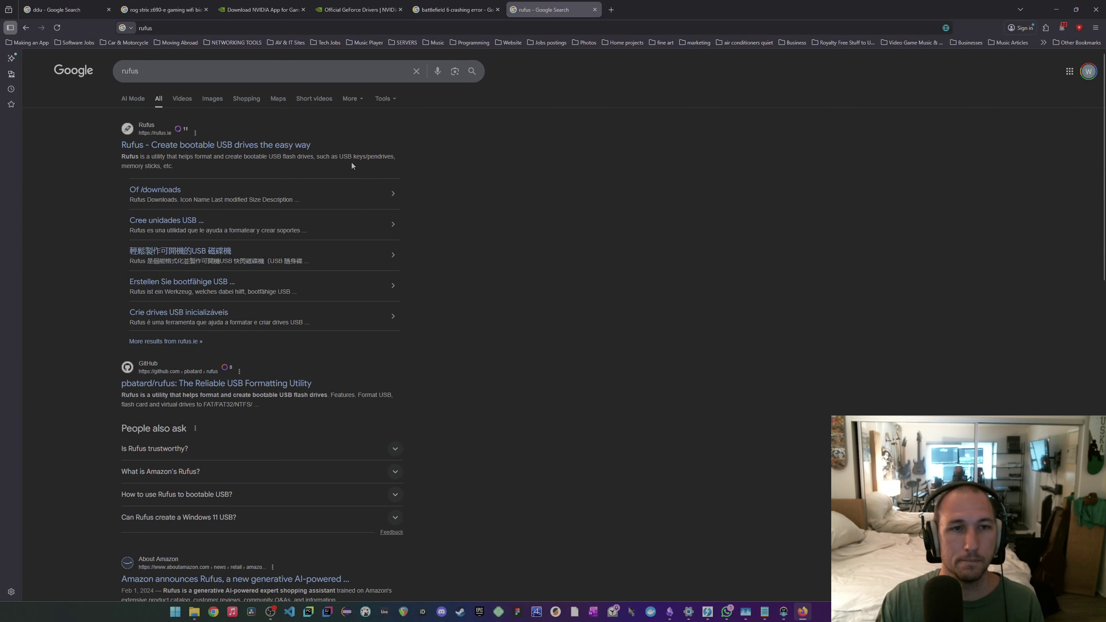
pyautogui.click(286, 149)
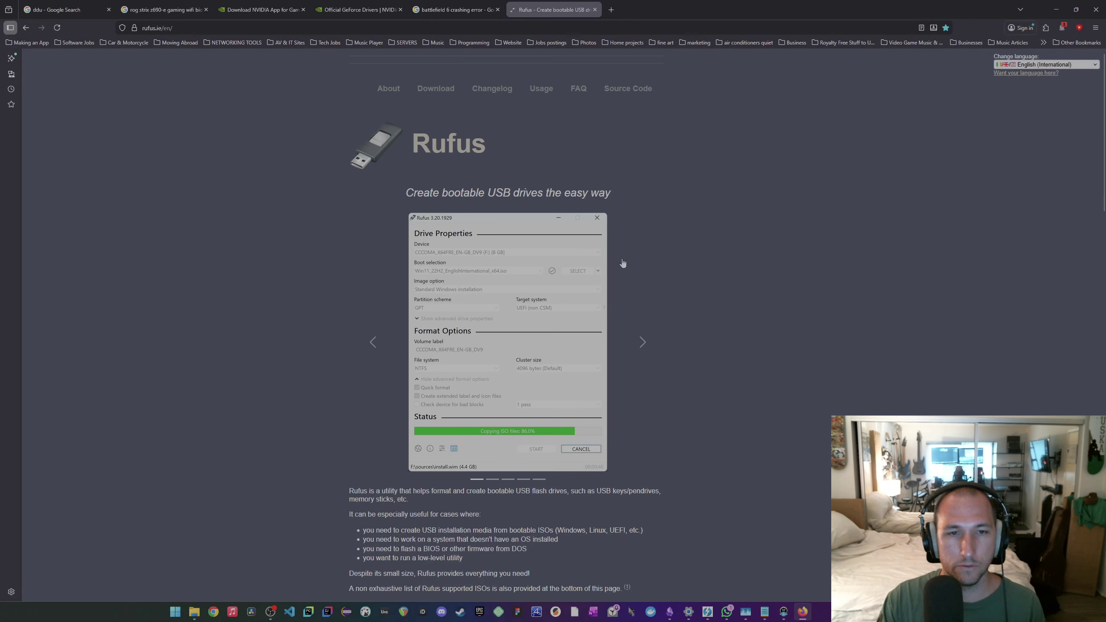
# - Search for "bios usb format" in another new tab and expand the AI overview of the formatting instructions
pyautogui.click(611, 9)
pyautogui.write('bios ')
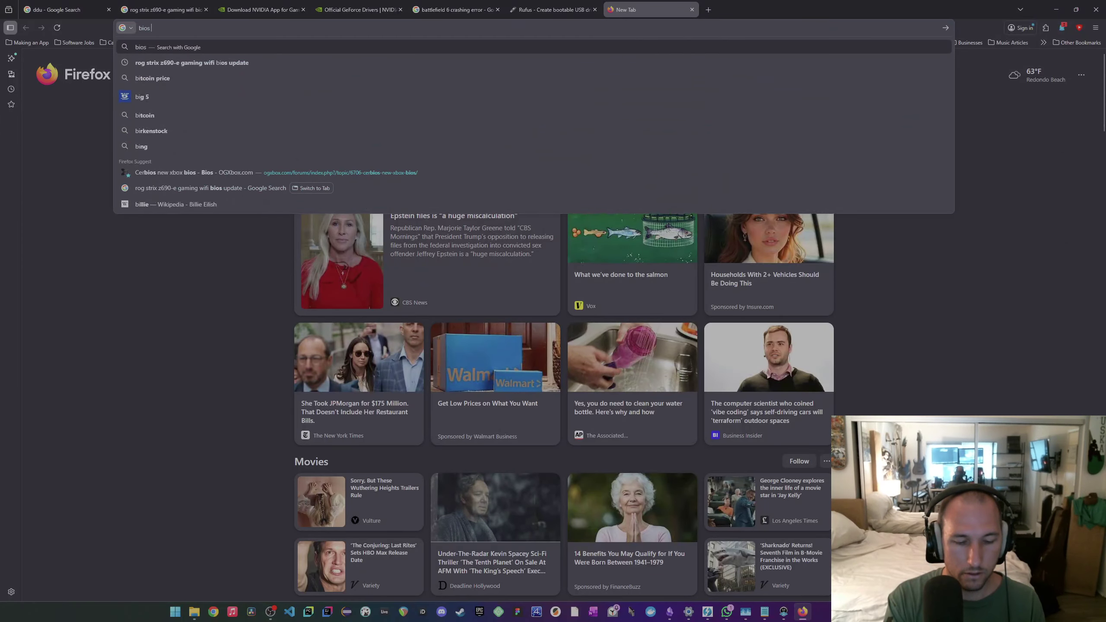
pyautogui.write('usb format')
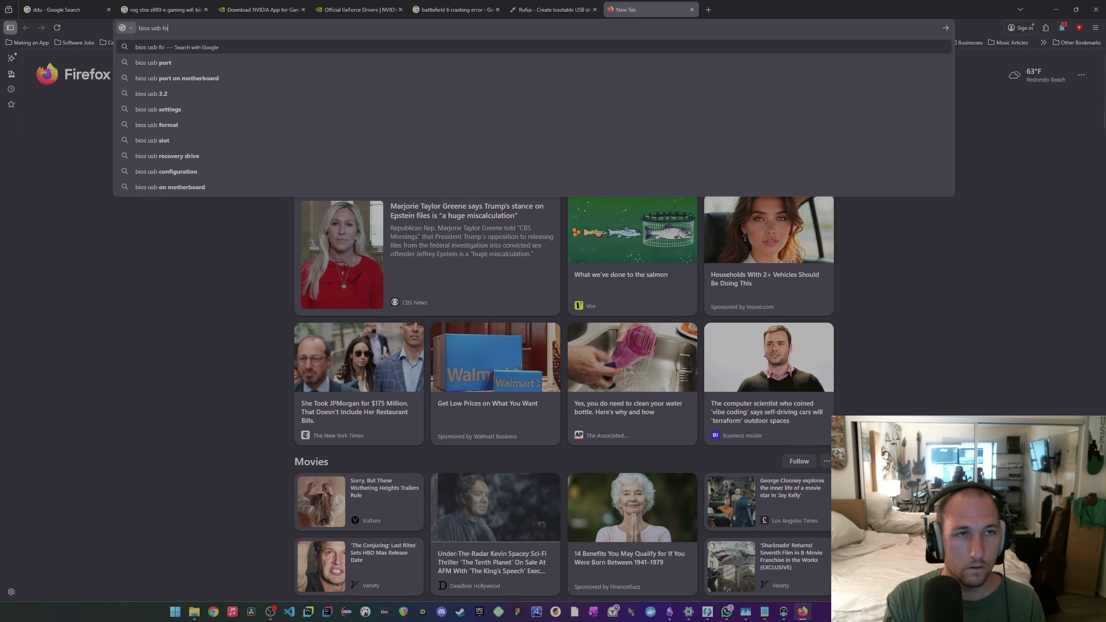
pyautogui.press('Return')
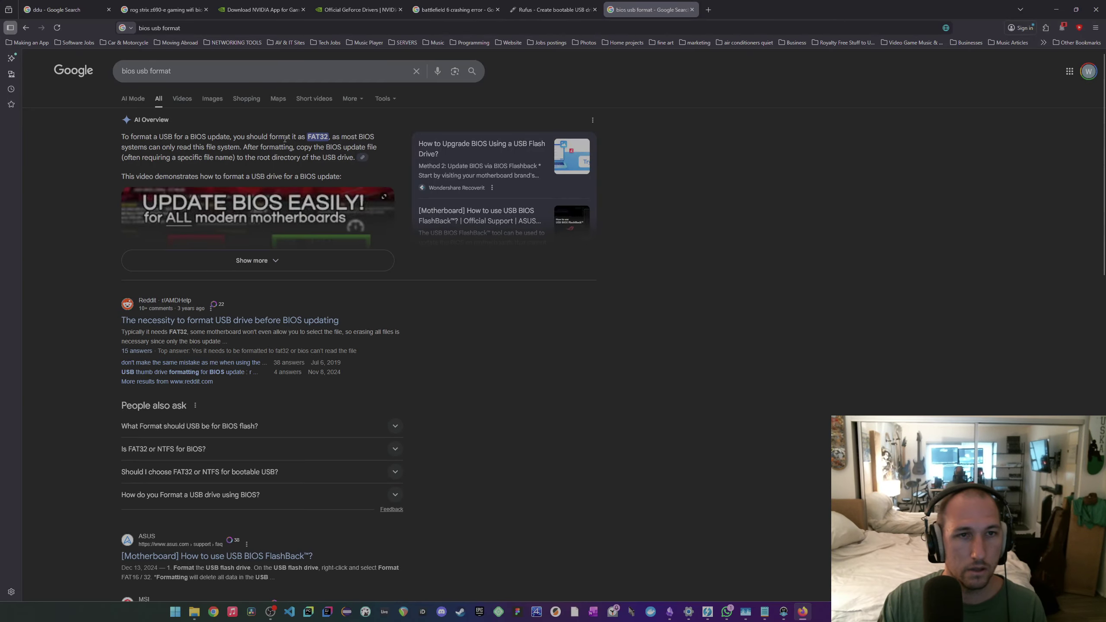
pyautogui.click(303, 260)
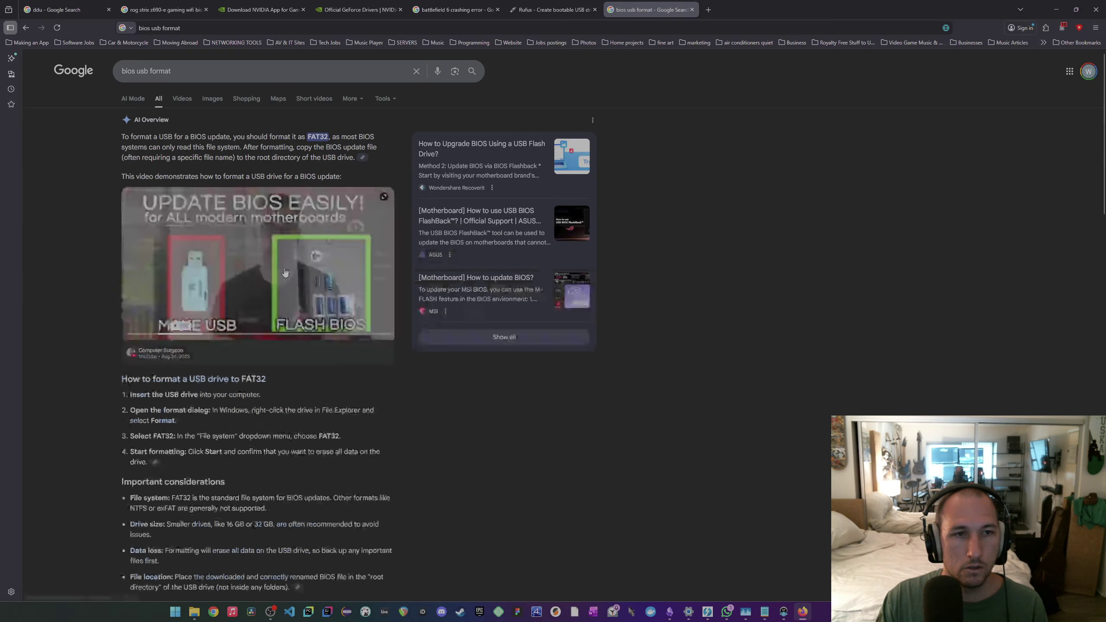
# - Return to the Rufus website and launch the installed Rufus application
pyautogui.click(555, 9)
pyautogui.press('super')
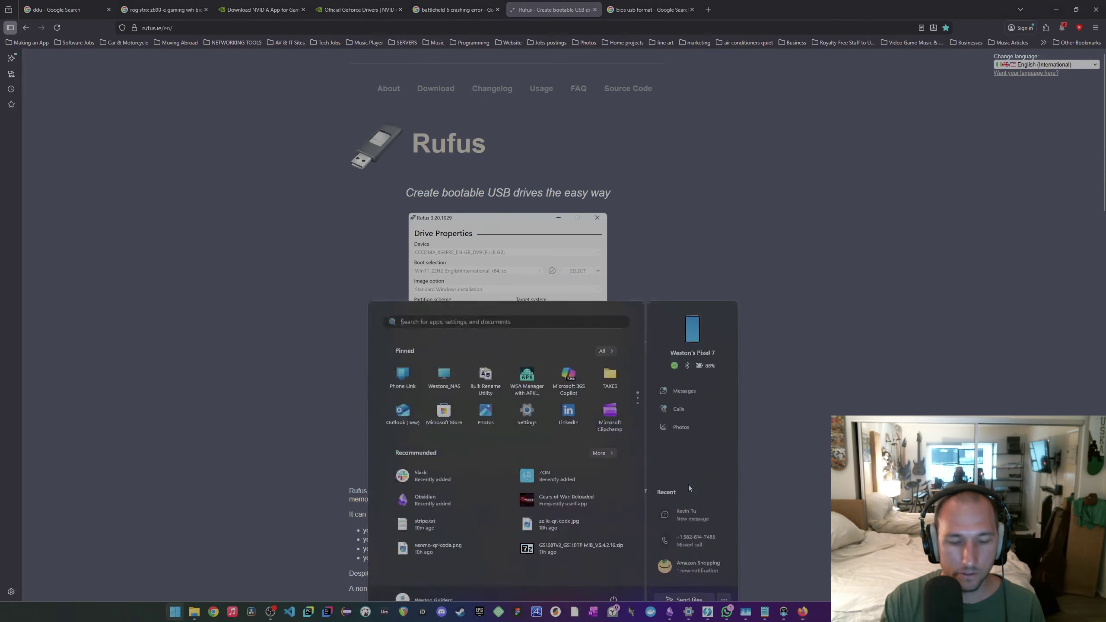
pyautogui.write('rufus')
pyautogui.press('Return')
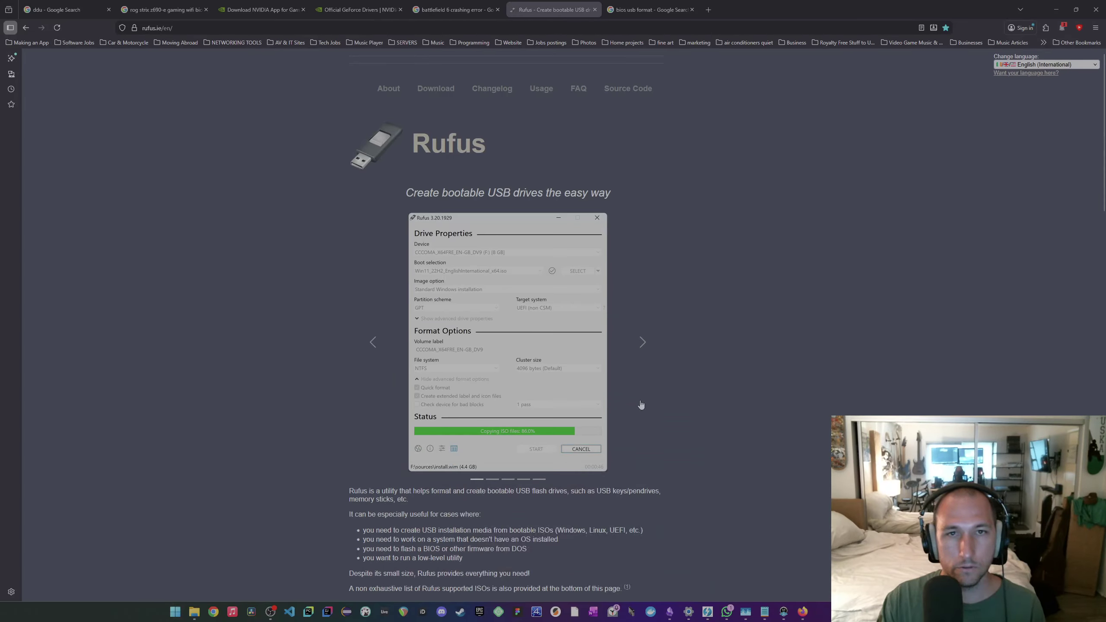
# - Review Rufus's boot selection options and available USB devices, keeping the 8 GB drive selected, and close Rufus
pyautogui.click(535, 225)
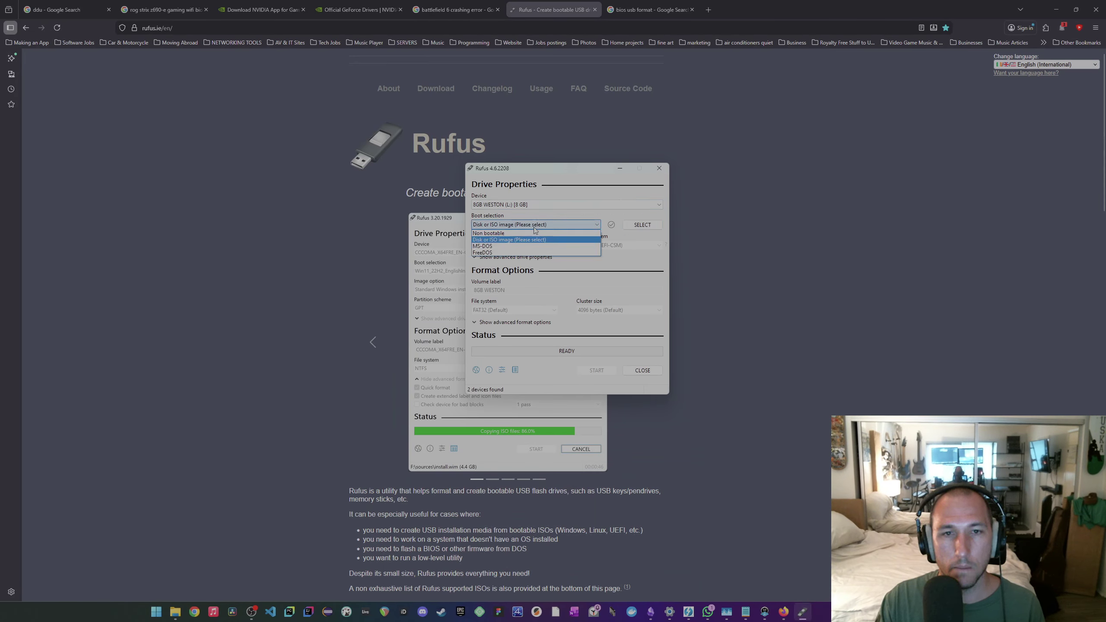
pyautogui.click(516, 225)
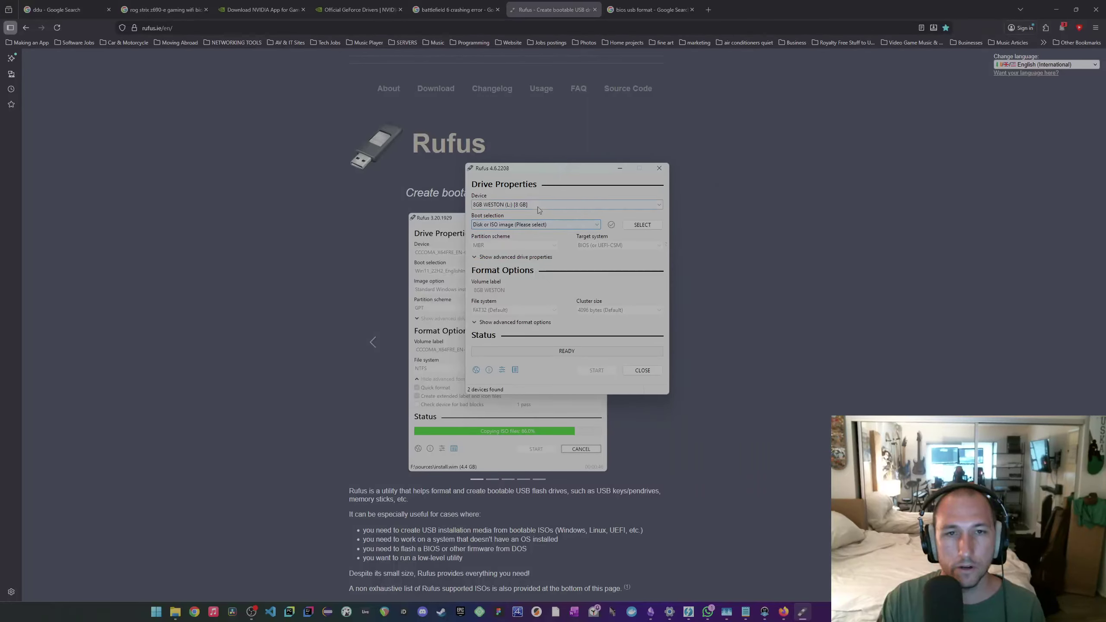
pyautogui.click(512, 205)
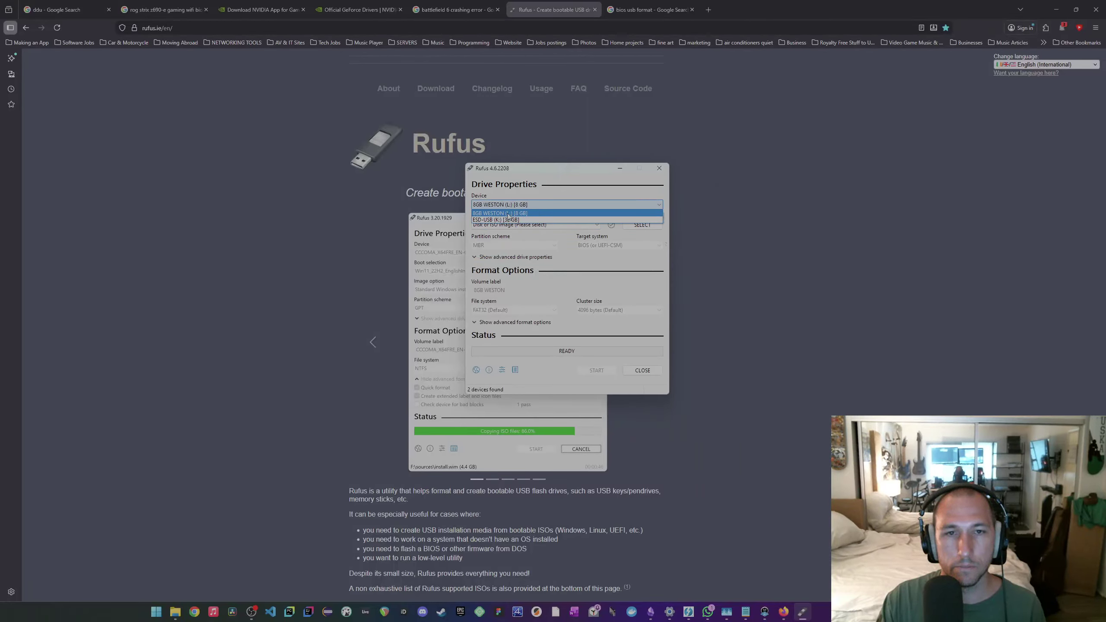
pyautogui.click(518, 207)
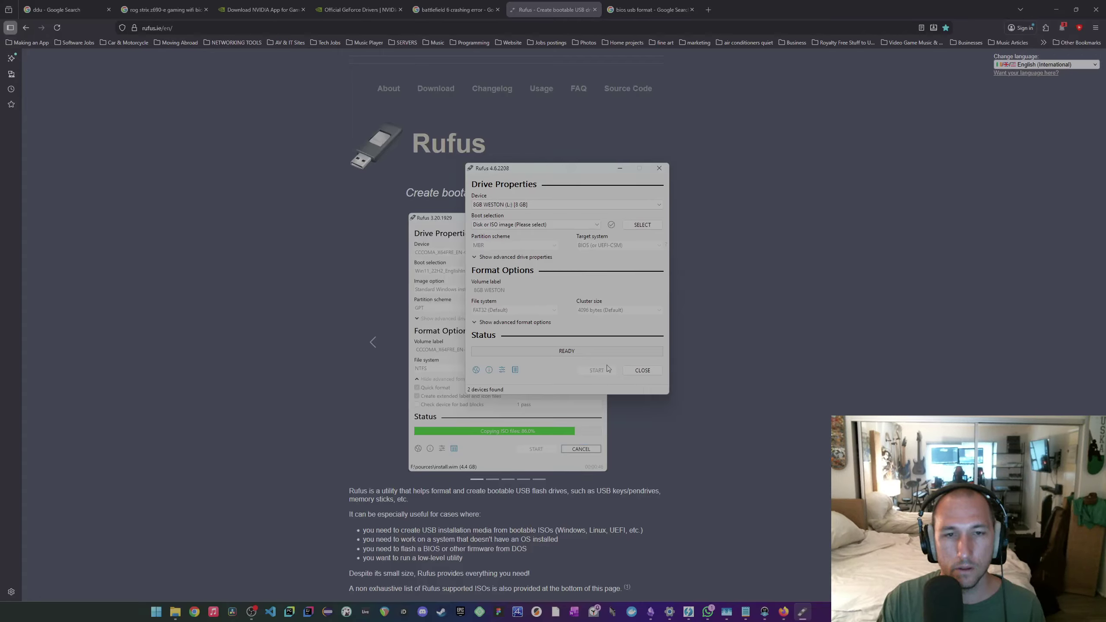
pyautogui.click(659, 168)
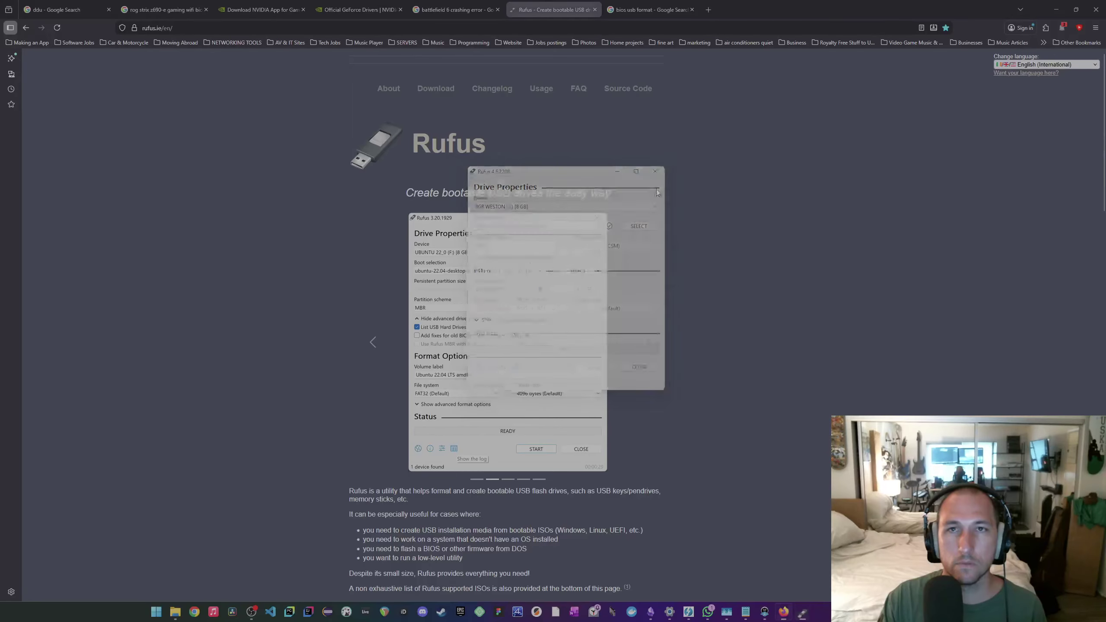
# - Open the ROG STRIX Z690-E GAMING WIFI BIOS support page from the motherboard search results and dismiss the local-site prompt
pyautogui.click(139, 12)
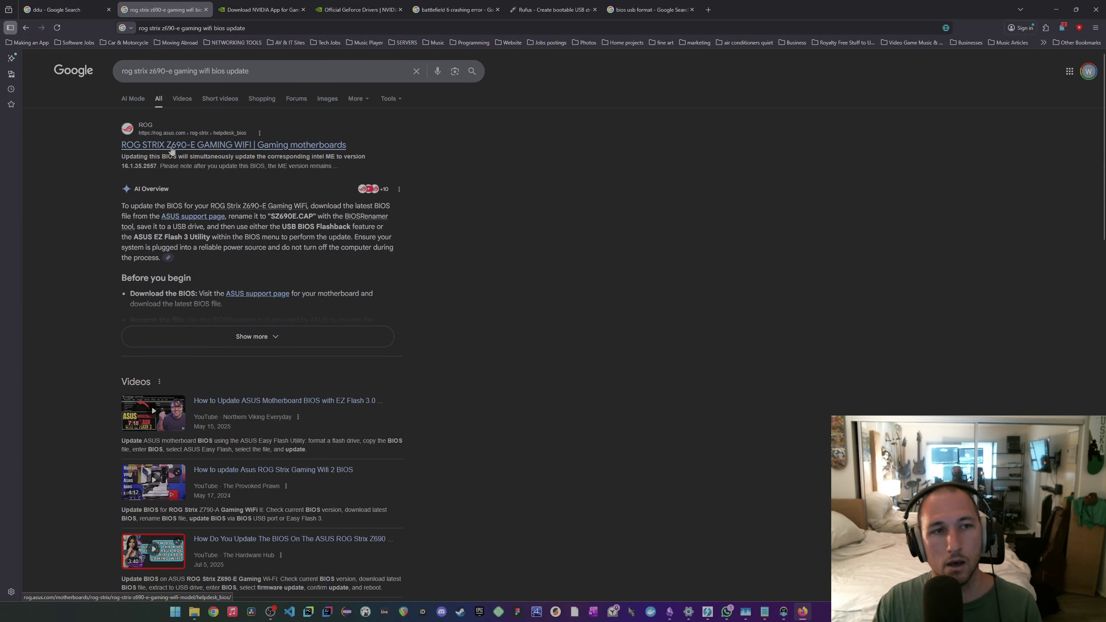
pyautogui.middleClick(206, 150)
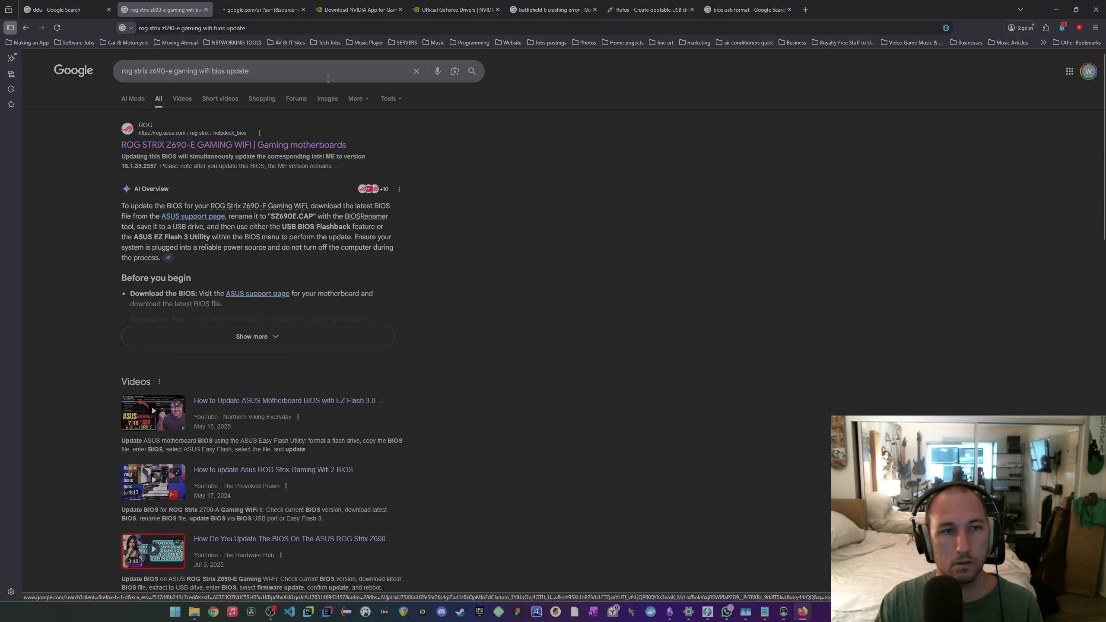
pyautogui.click(268, 16)
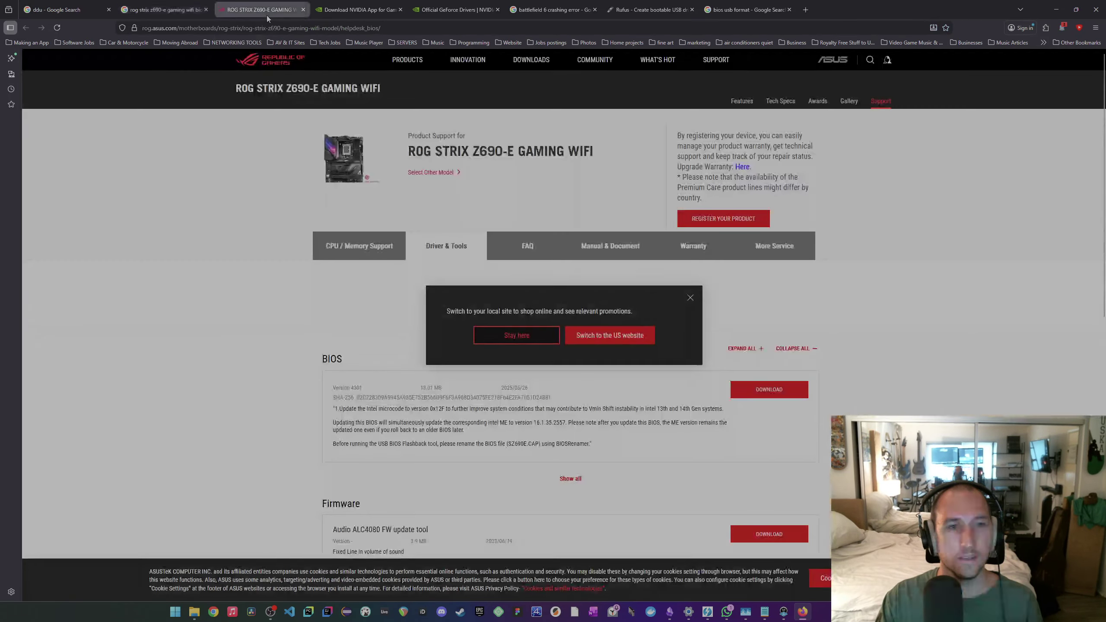
pyautogui.click(690, 297)
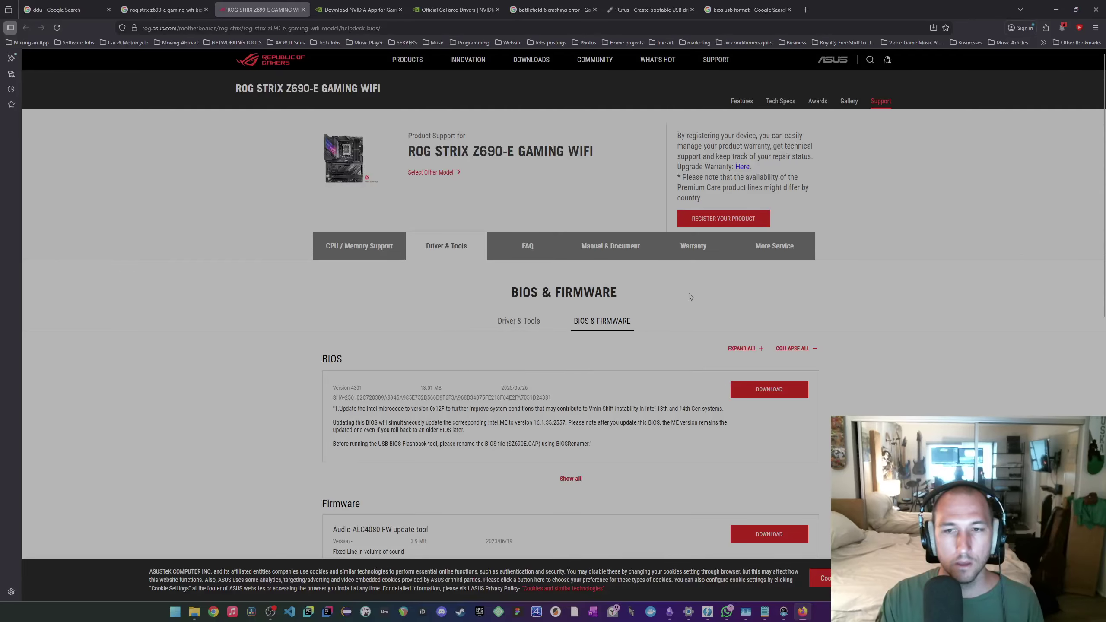
# - Highlight "bios update" in the motherboard search query, and return to the ROG STRIX Z690-E support page
pyautogui.click(163, 10)
pyautogui.moveTo(249, 70); pyautogui.dragTo(213, 71)
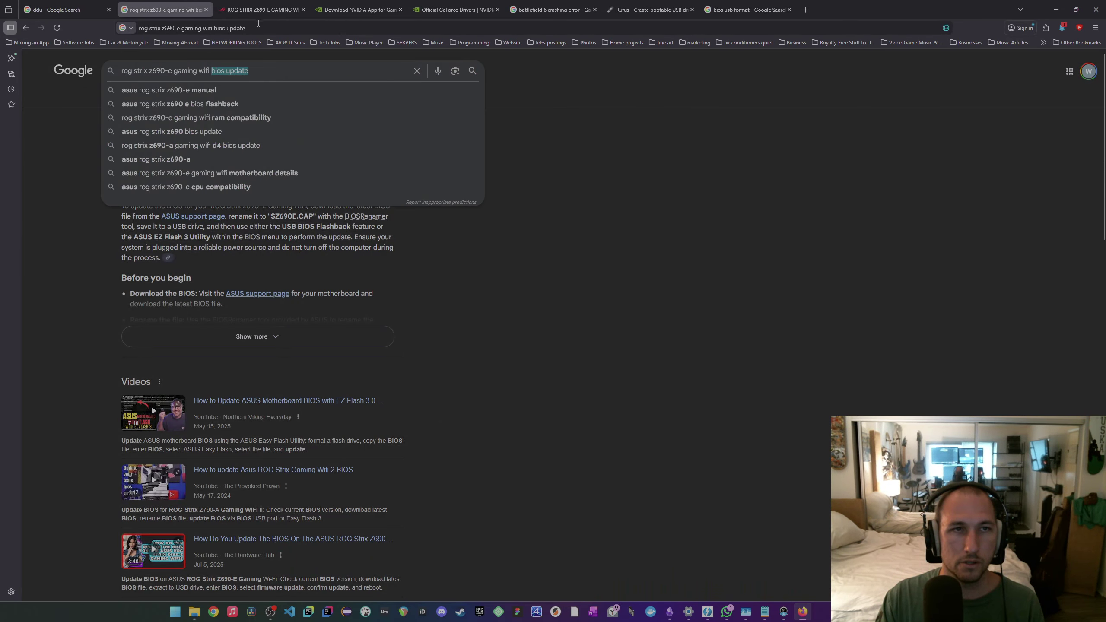
pyautogui.click(266, 9)
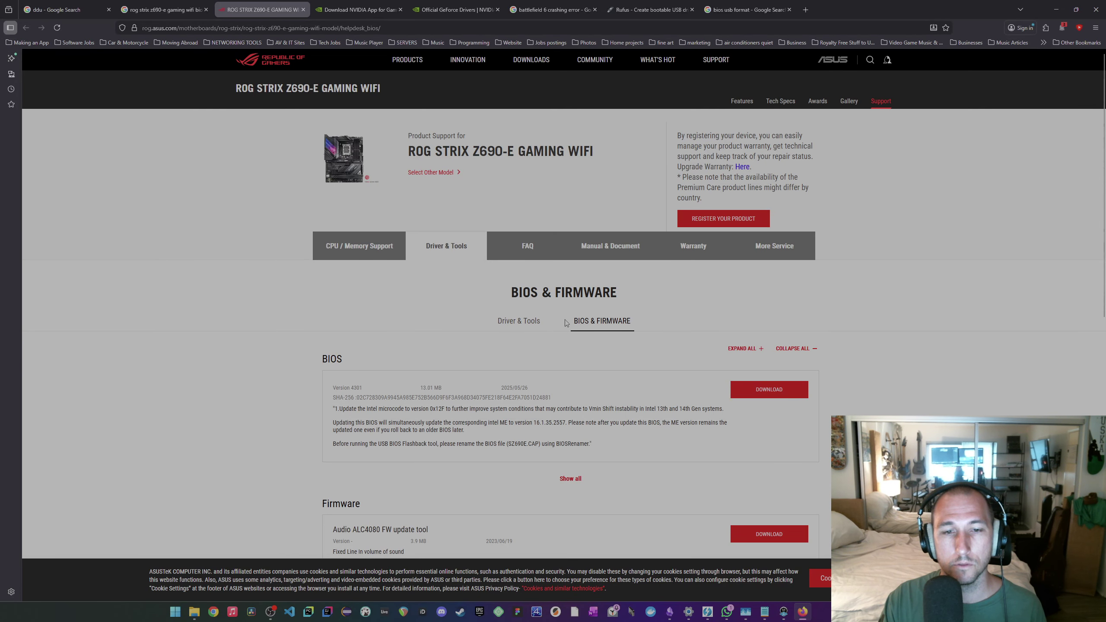
# - Examine the latest BIOS entry on the support page, highlighting its release date and clearing the highlight
pyautogui.scroll(-3, 685, 336)
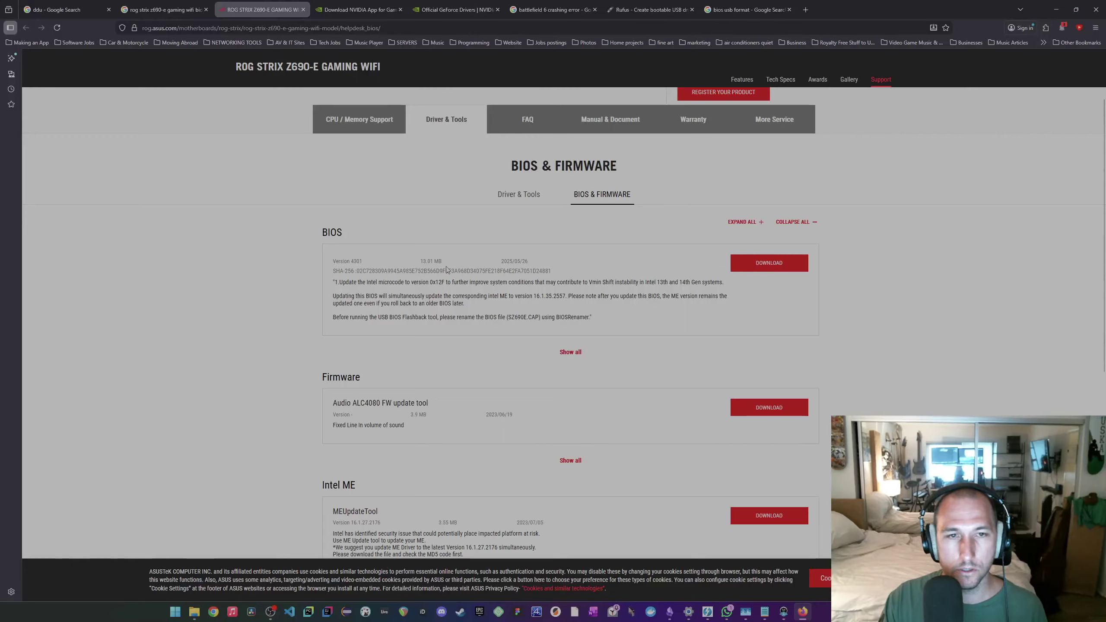
pyautogui.moveTo(540, 262); pyautogui.dragTo(497, 264)
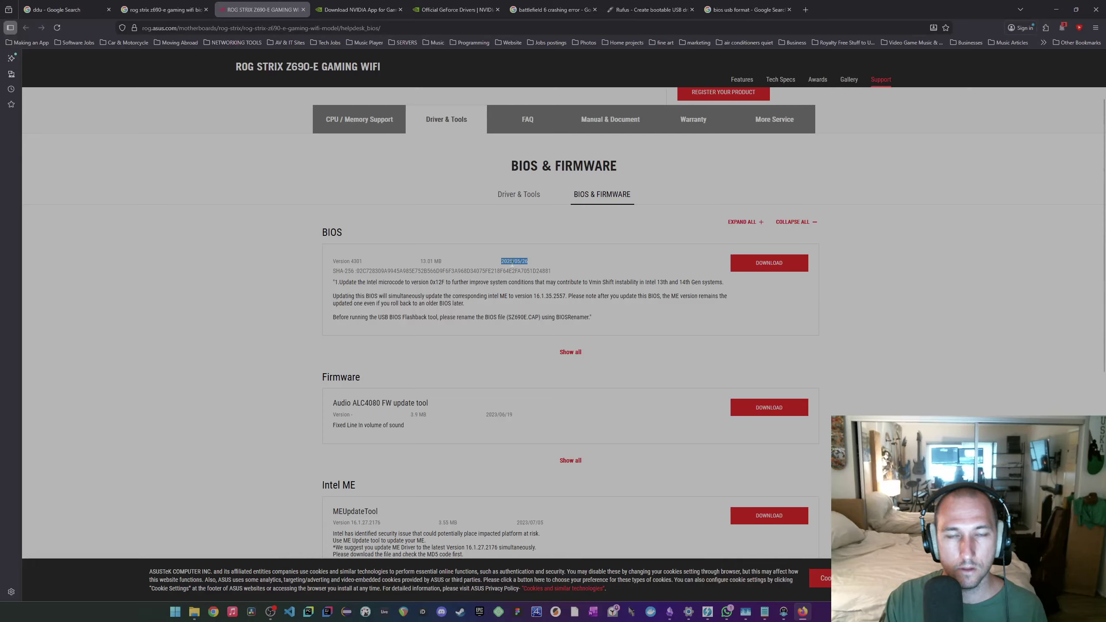
pyautogui.click(450, 265)
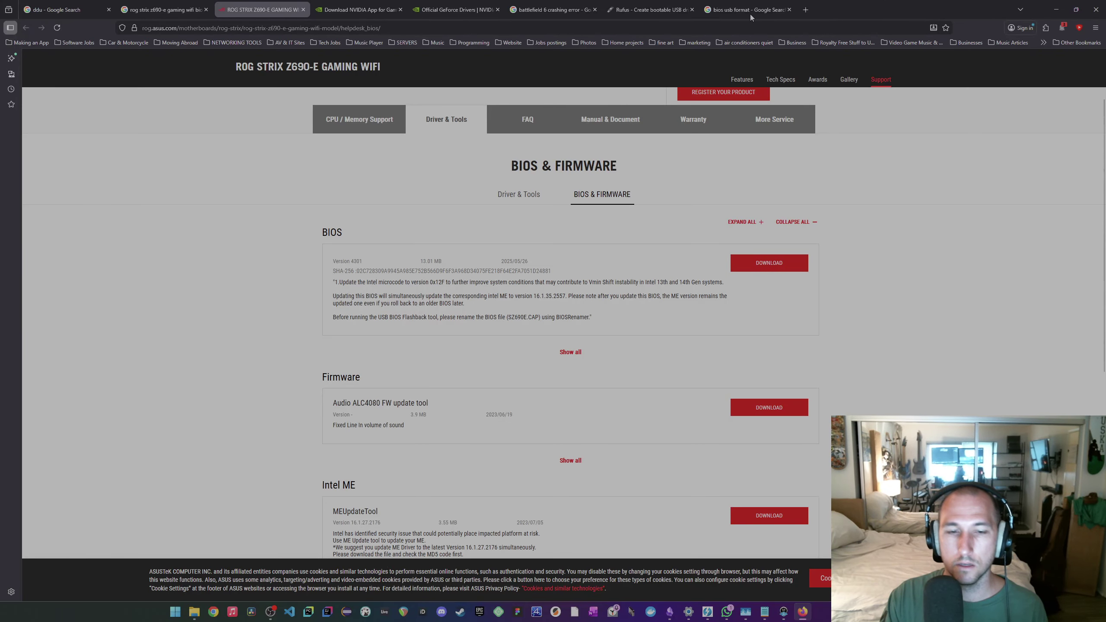
# - Switch to File Explorer and show the extracted ROG-STRIX-Z690-E-GAMING-WIFI-ASUS-4301 BIOS folder, passing through the nvidia drivers folder
pyautogui.click(194, 612)
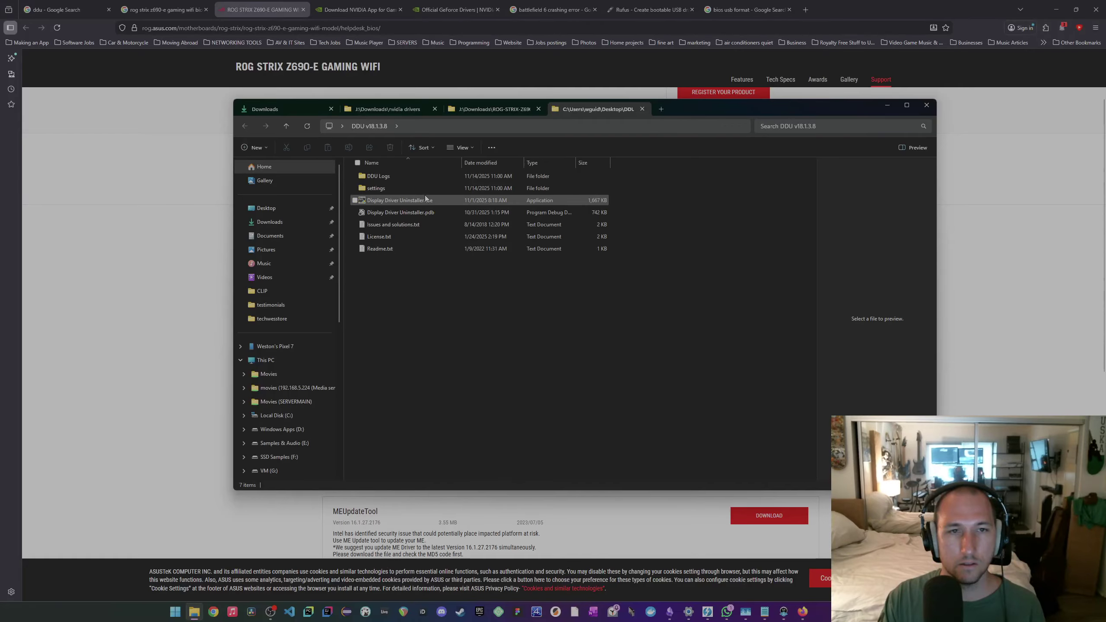
pyautogui.click(383, 110)
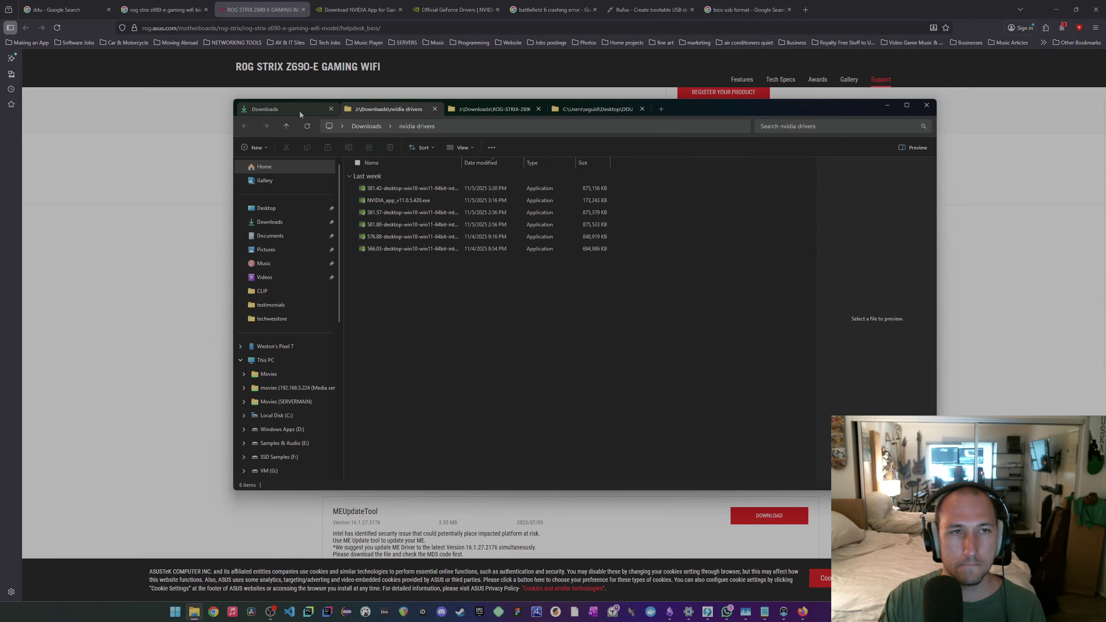
pyautogui.click(525, 110)
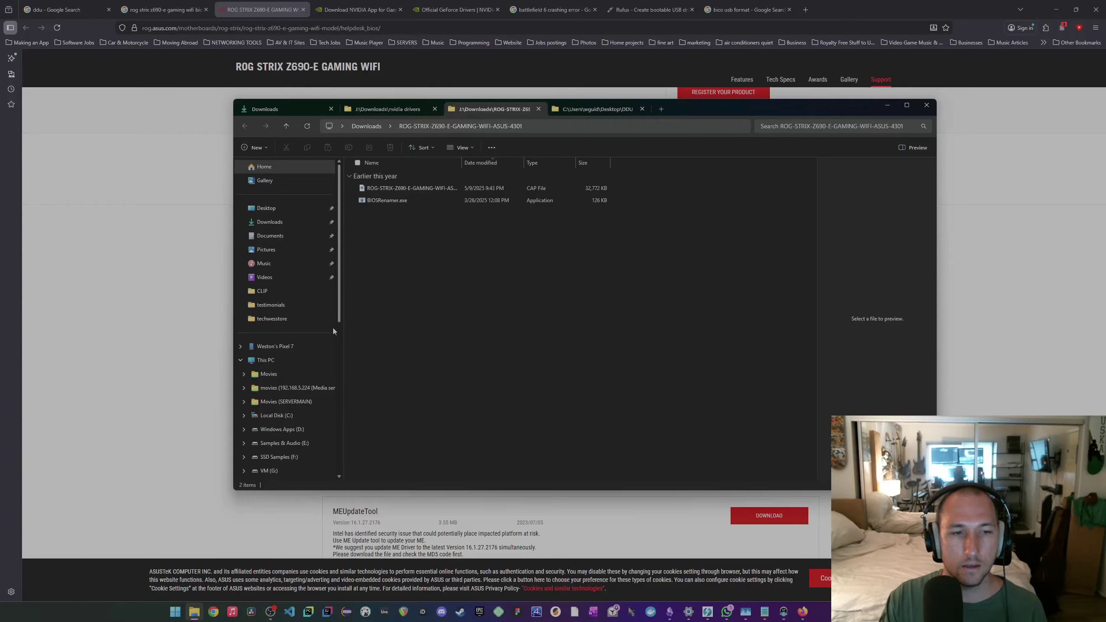
# - Delete the lowercase movies media-server location and the Movies (SERVERMAIN) location from This PC
pyautogui.rightClick(285, 388)
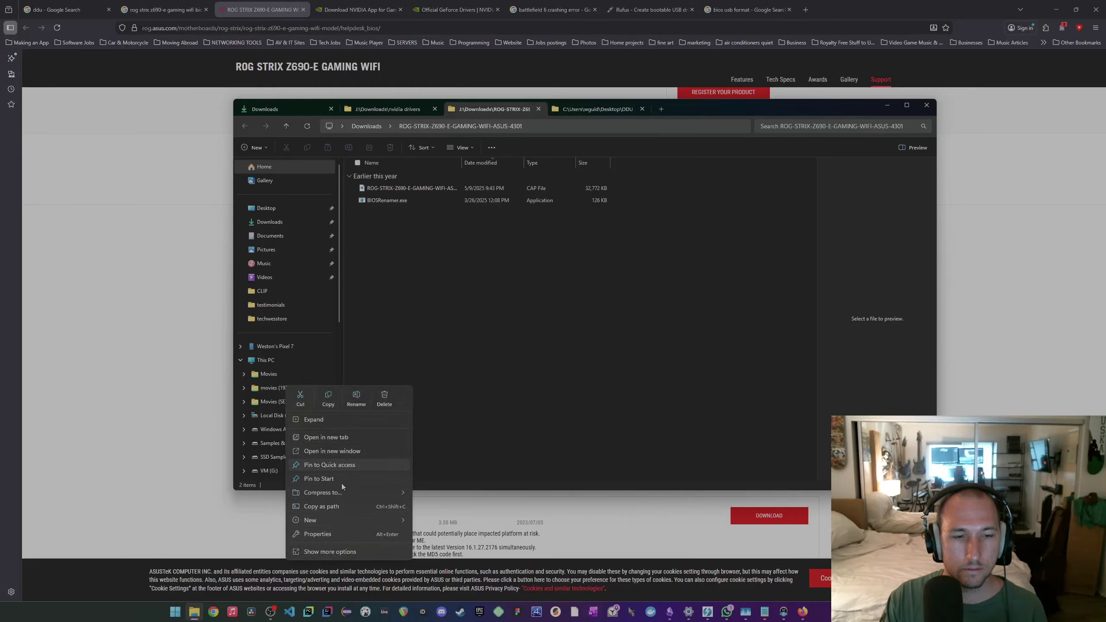
pyautogui.click(384, 405)
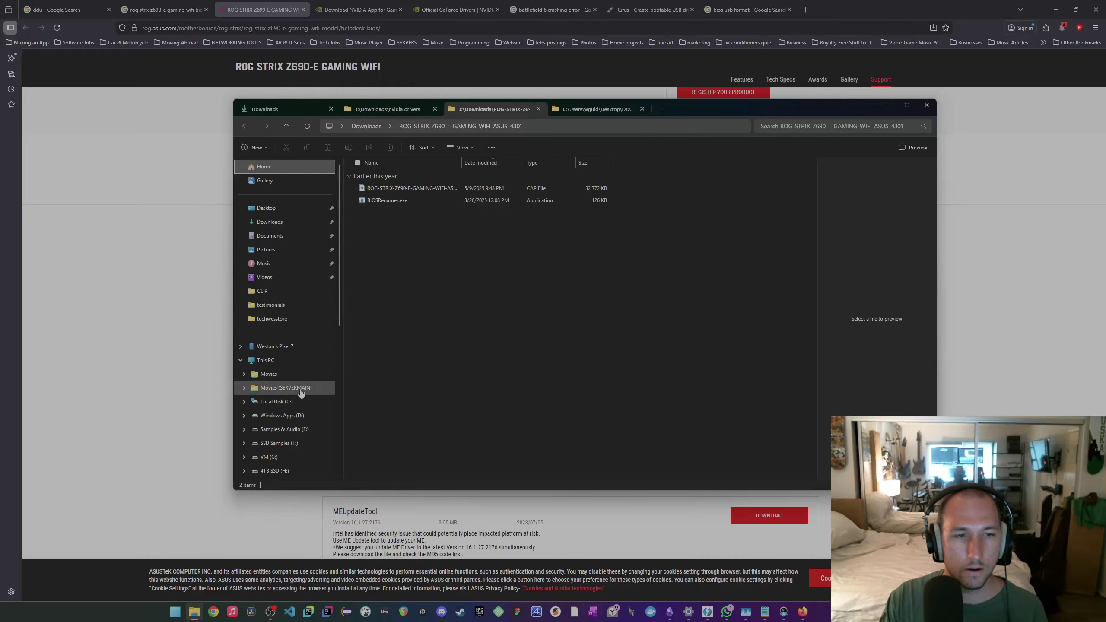
pyautogui.rightClick(300, 393)
pyautogui.click(390, 401)
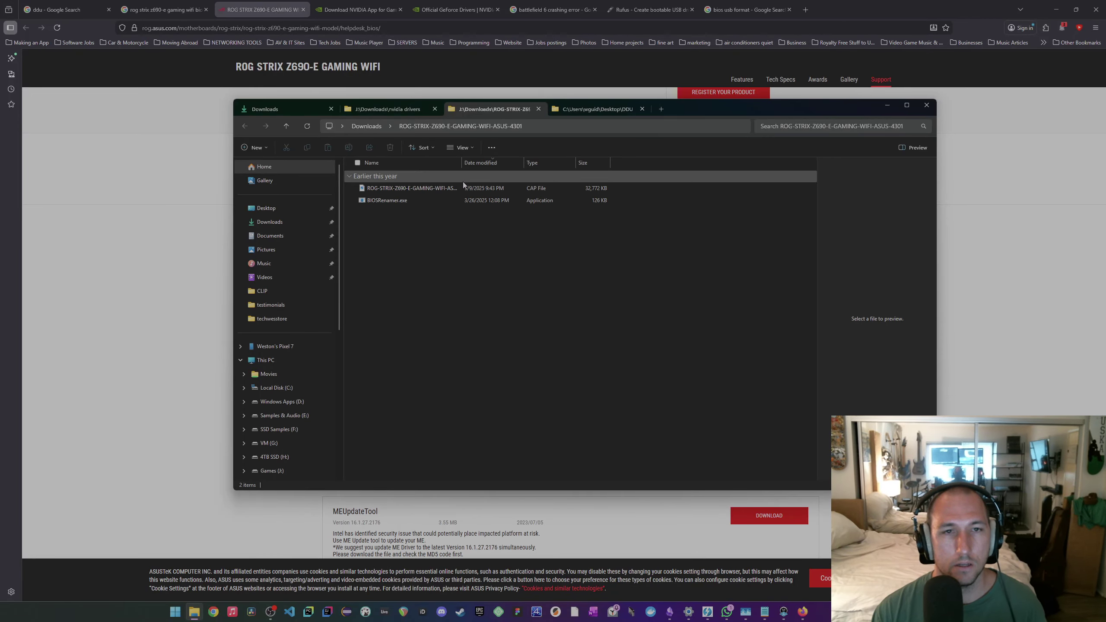
# - Widen the Name column to show the full BIOS file name, and briefly select the ROG-STRIX-Z690-E-GAMING-WIFI-ASUS-4301.CAP file
pyautogui.moveTo(462, 165); pyautogui.dragTo(527, 171)
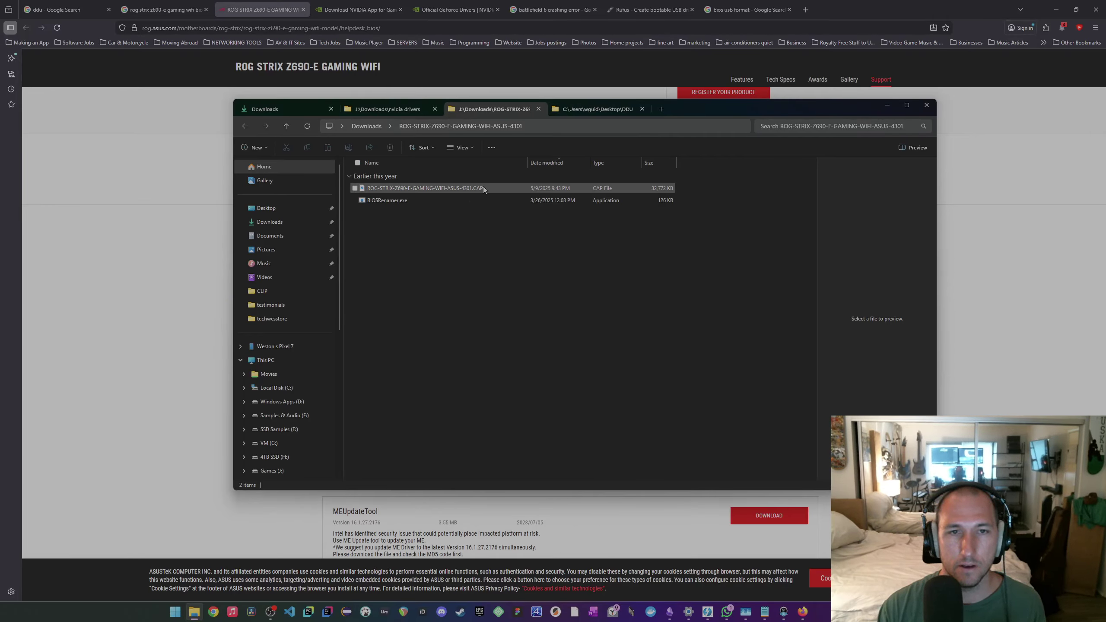
pyautogui.click(484, 189)
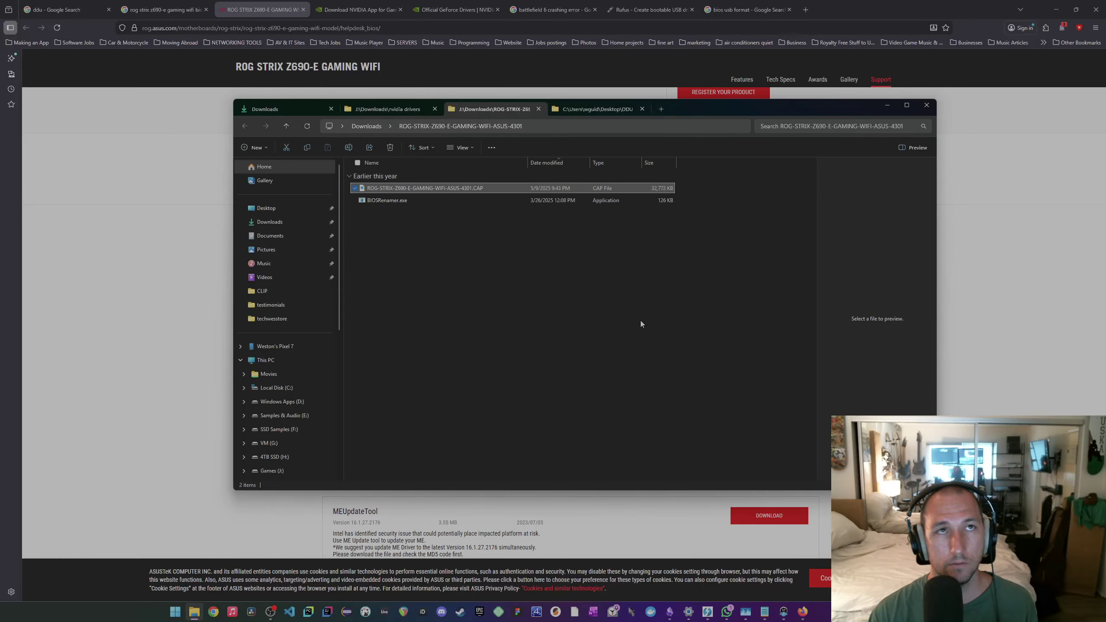
pyautogui.click(574, 247)
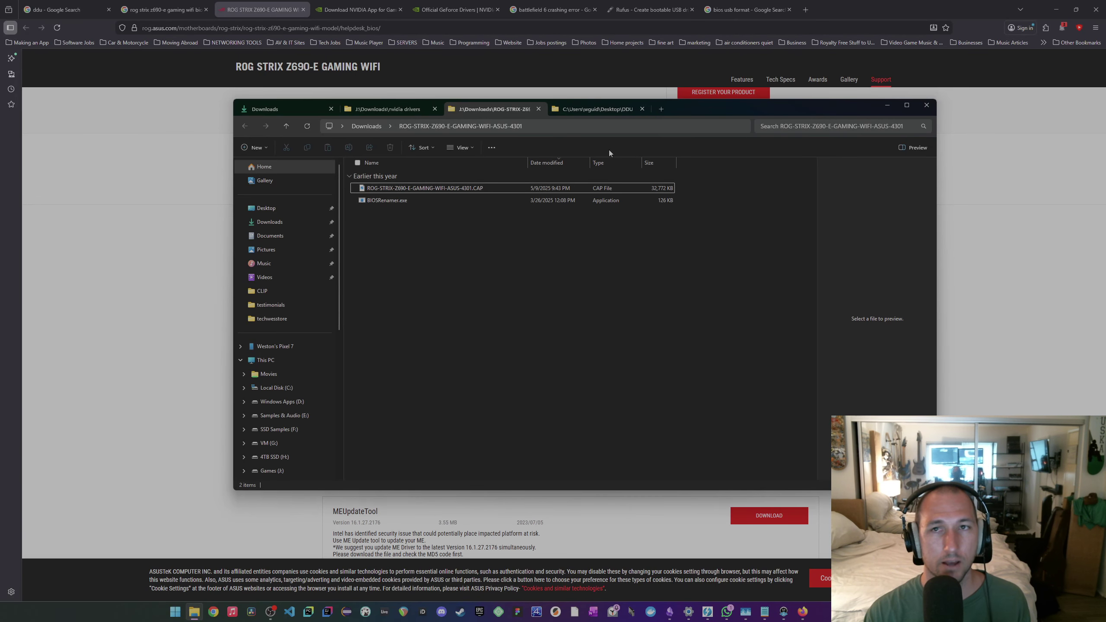
# - Search the web in a new browser tab for "update bios asus rog strix bios selection"
pyautogui.click(801, 13)
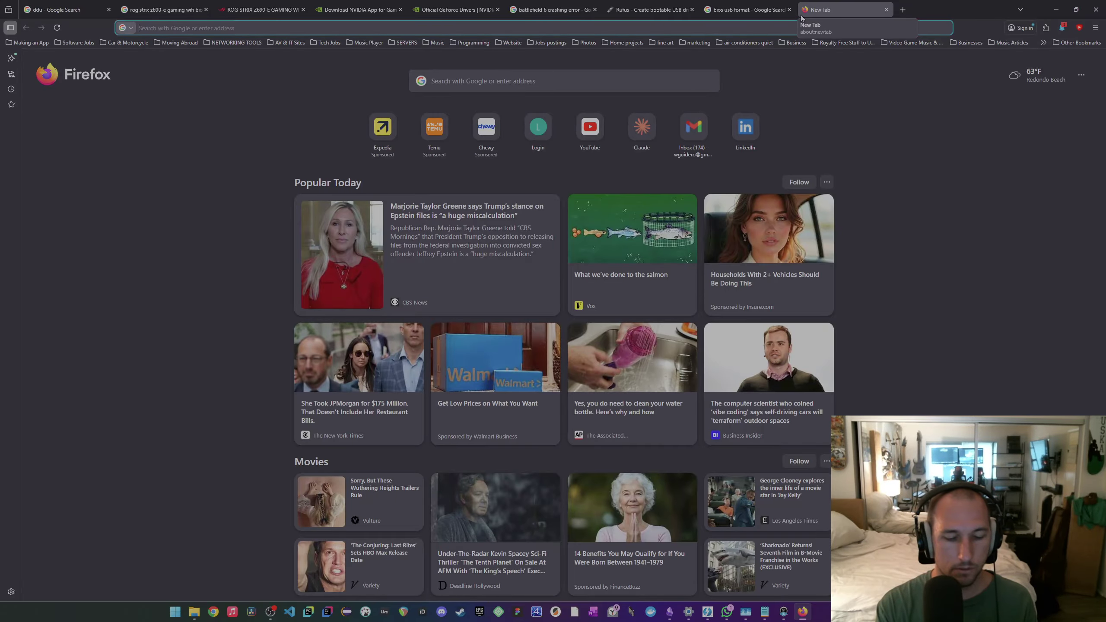
pyautogui.write('up')
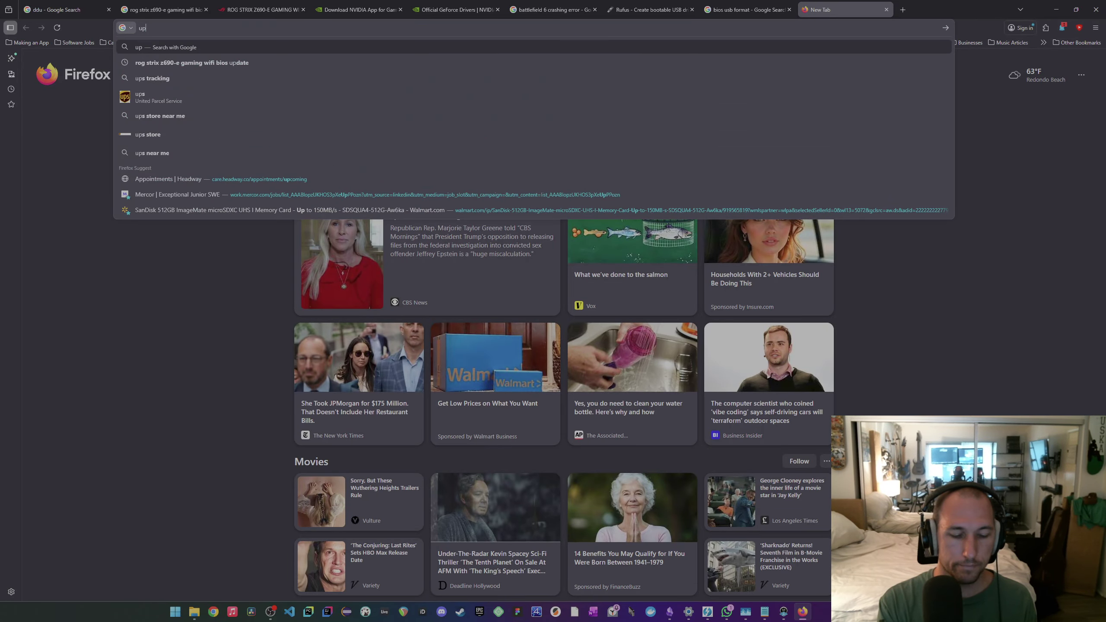
pyautogui.write('date bios')
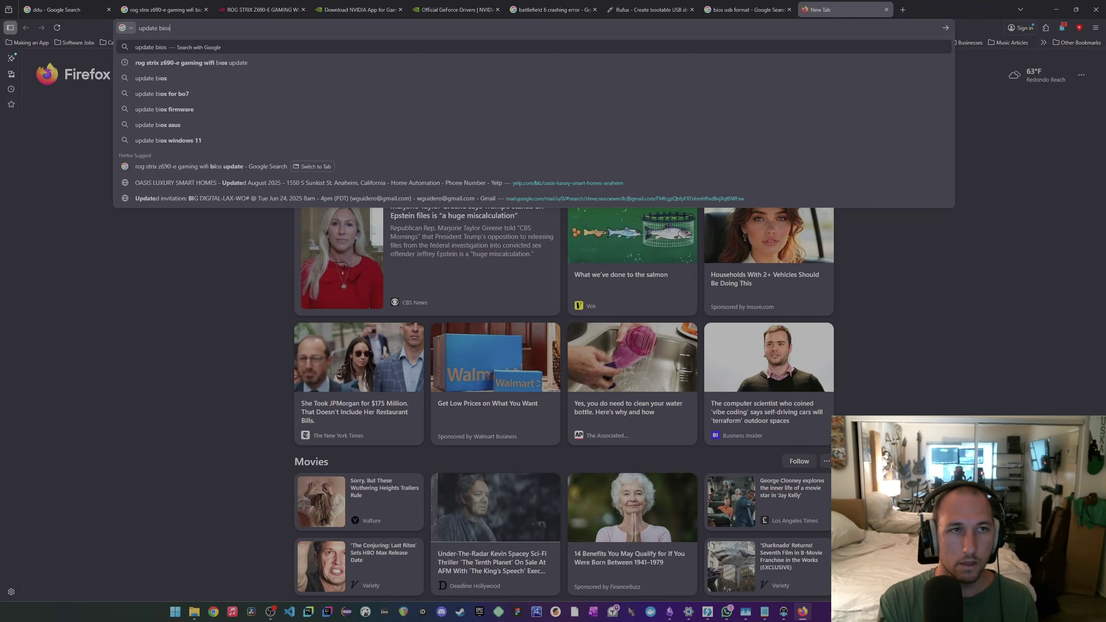
pyautogui.write(' asus rog')
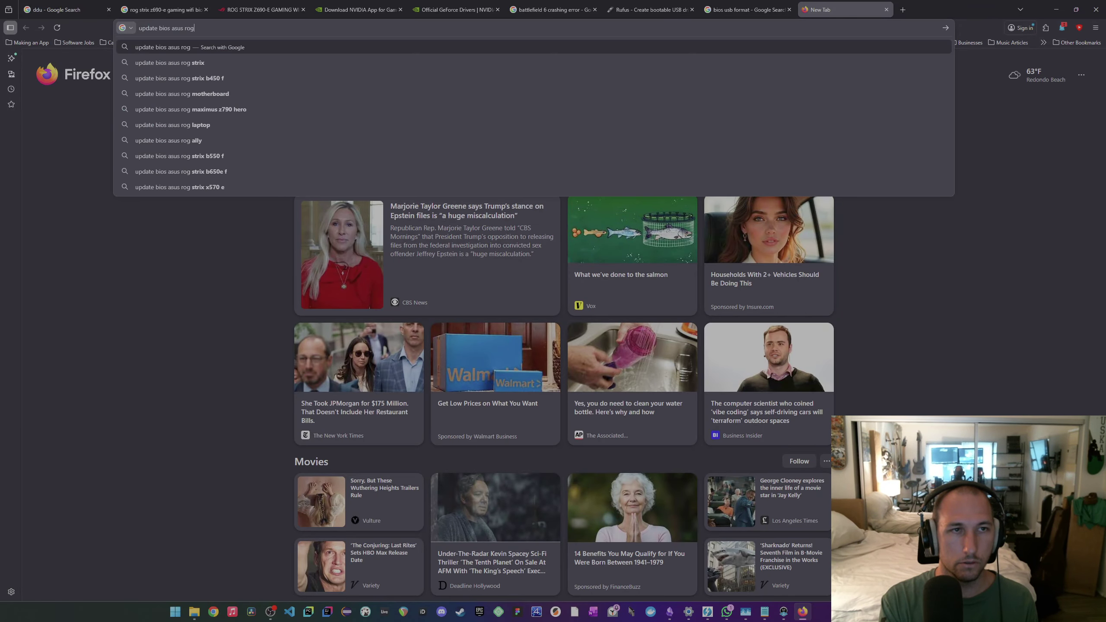
pyautogui.write(' strix bios')
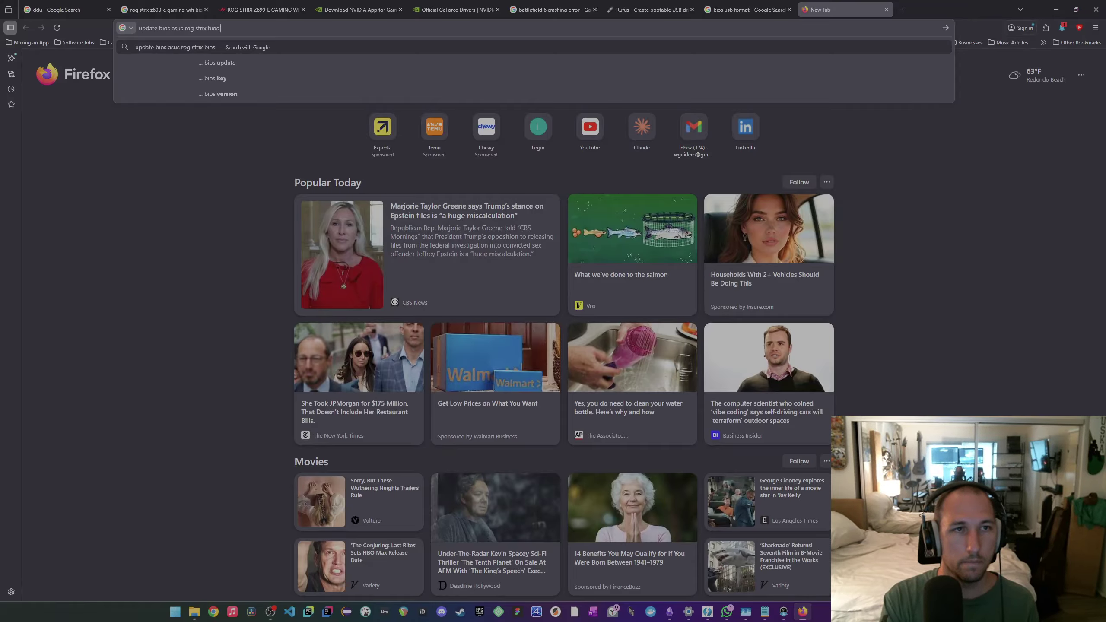
pyautogui.write(' slee')
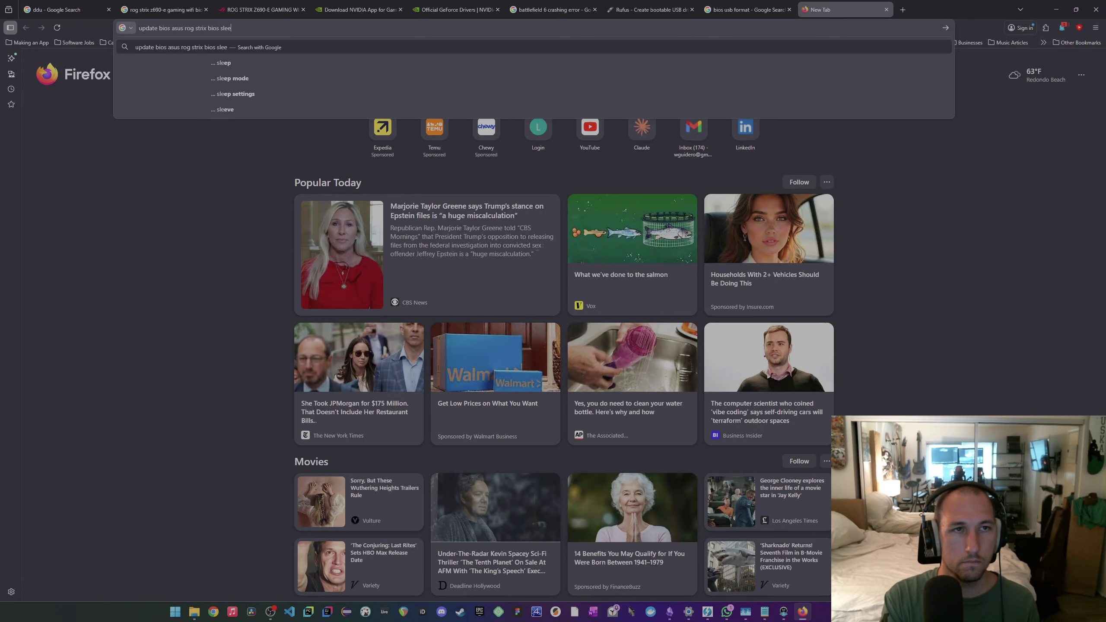
pyautogui.press('BackSpace')
pyautogui.press('BackSpace')
pyautogui.press('BackSpace')
pyautogui.write('el')
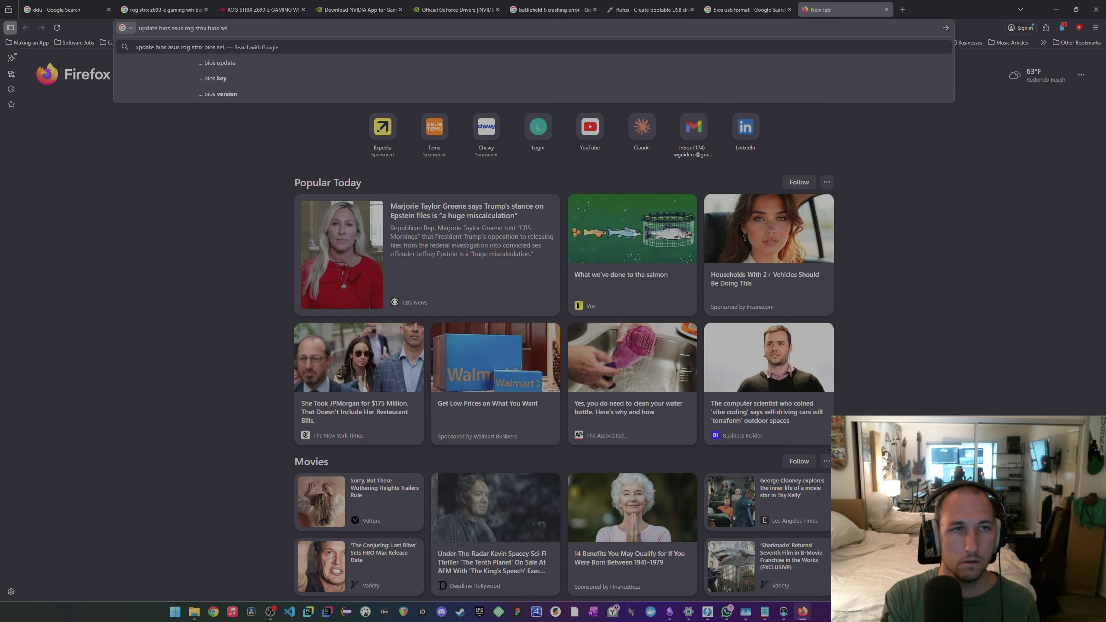
pyautogui.write('ection')
pyautogui.press('Return')
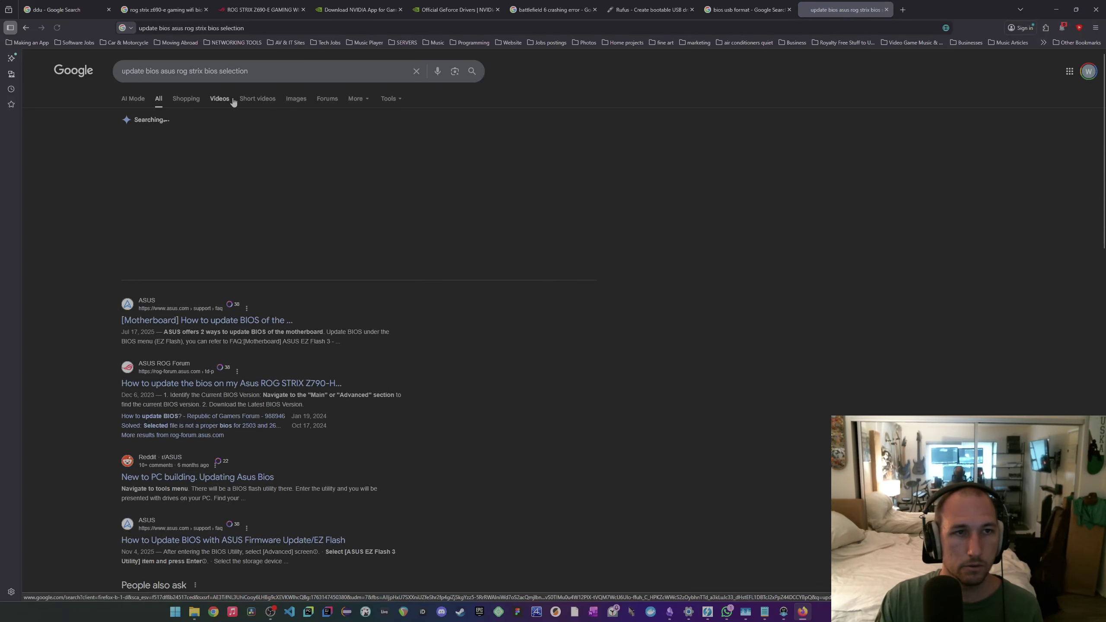
# - Show the image results and preview the first three pictures of ASUS UEFI BIOS update screens
pyautogui.click(296, 100)
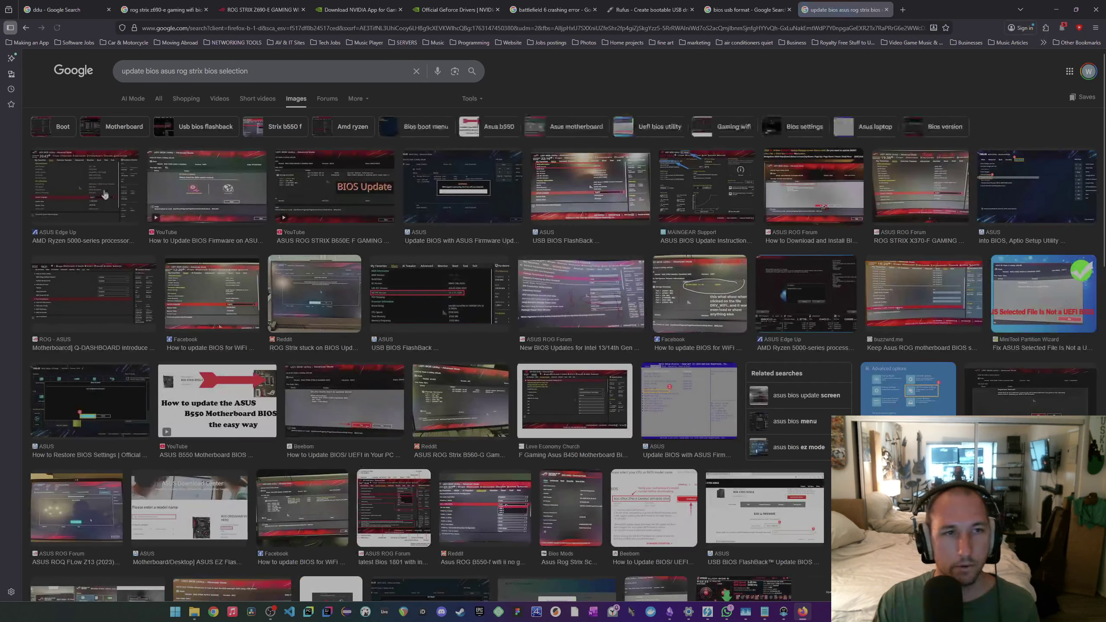
pyautogui.click(105, 195)
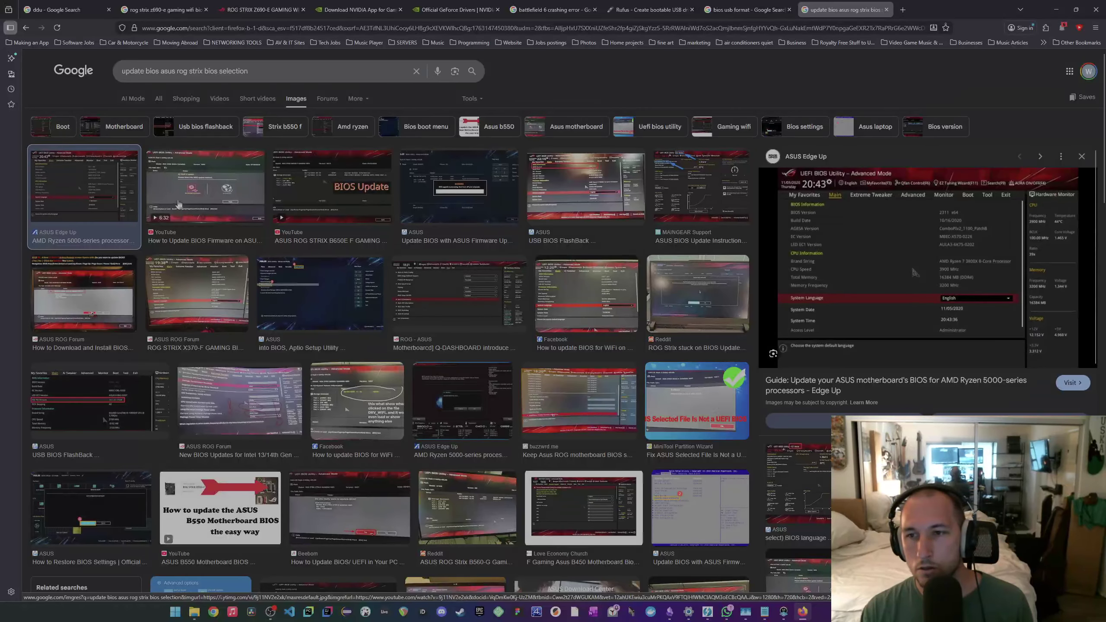
pyautogui.click(210, 203)
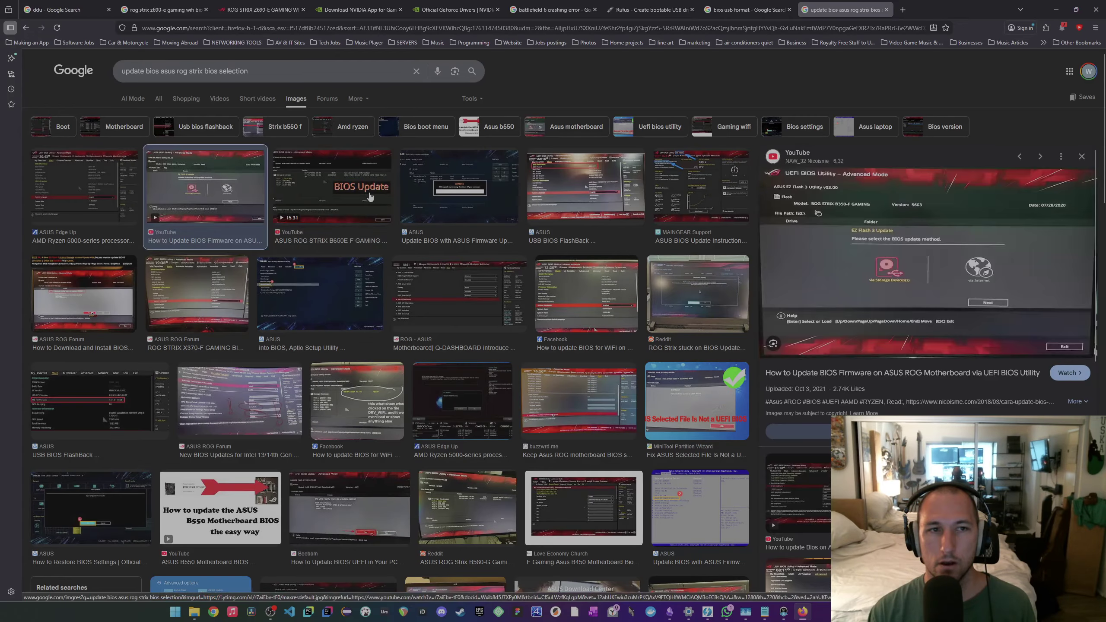
pyautogui.click(331, 192)
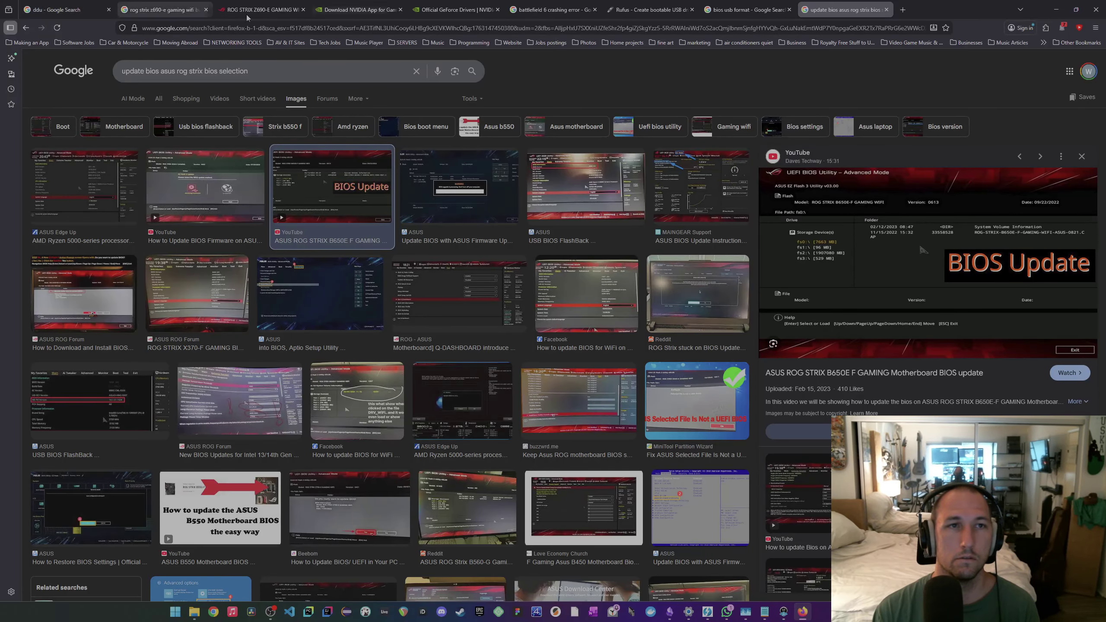
# - Open Guru3D's Display Driver Uninstaller download page from the ddu search results and review its recommended usage section
pyautogui.moveTo(495, 19)
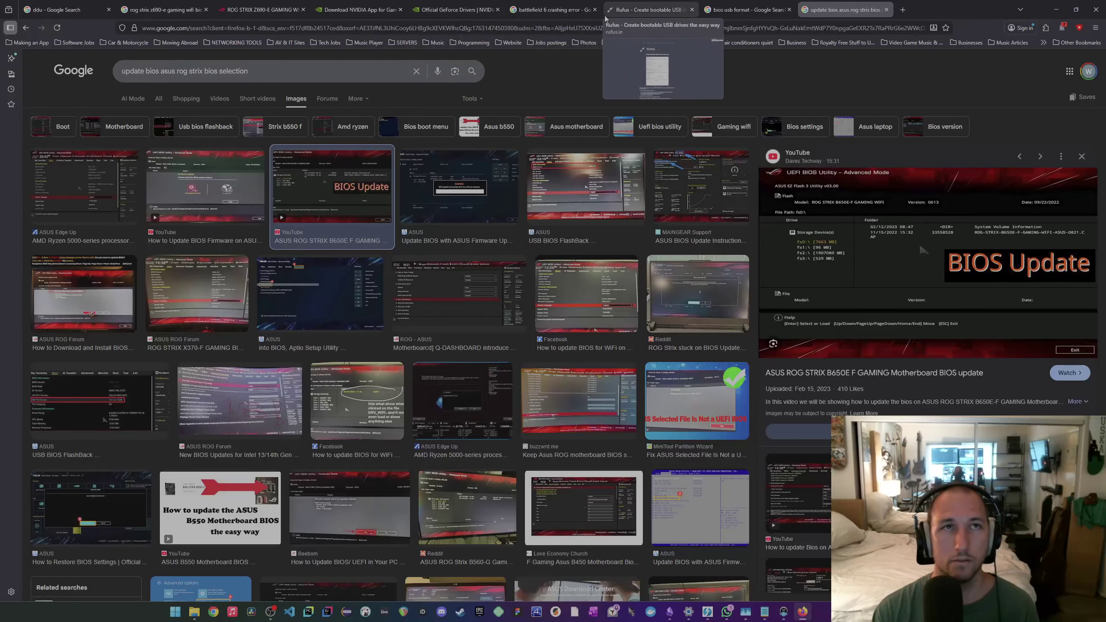
pyautogui.click(175, 11)
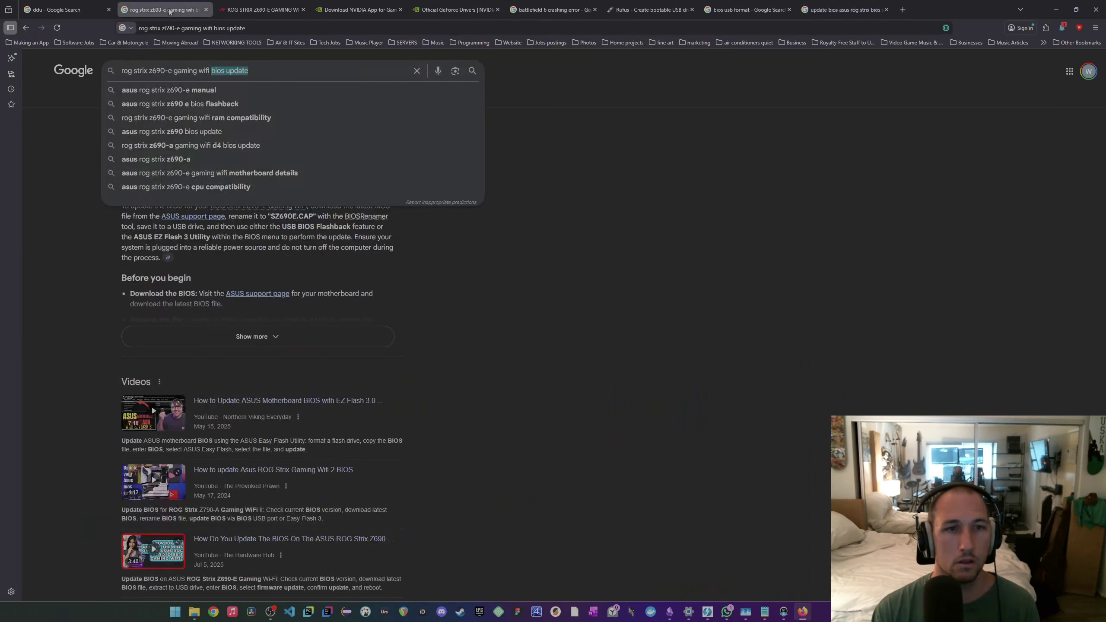
pyautogui.click(239, 13)
pyautogui.click(61, 9)
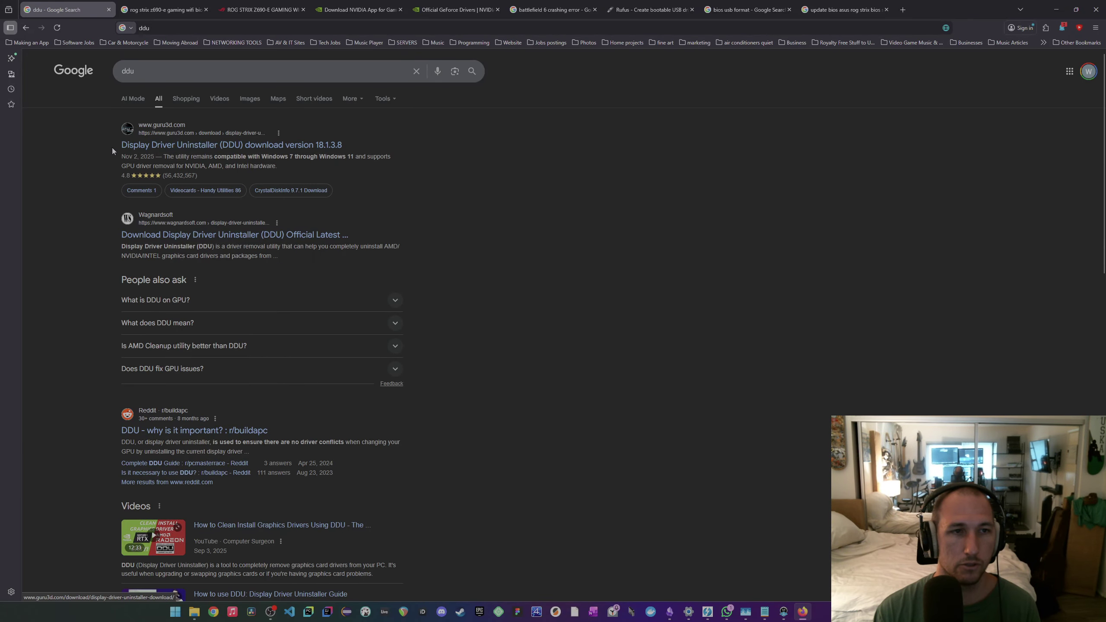
pyautogui.click(305, 145)
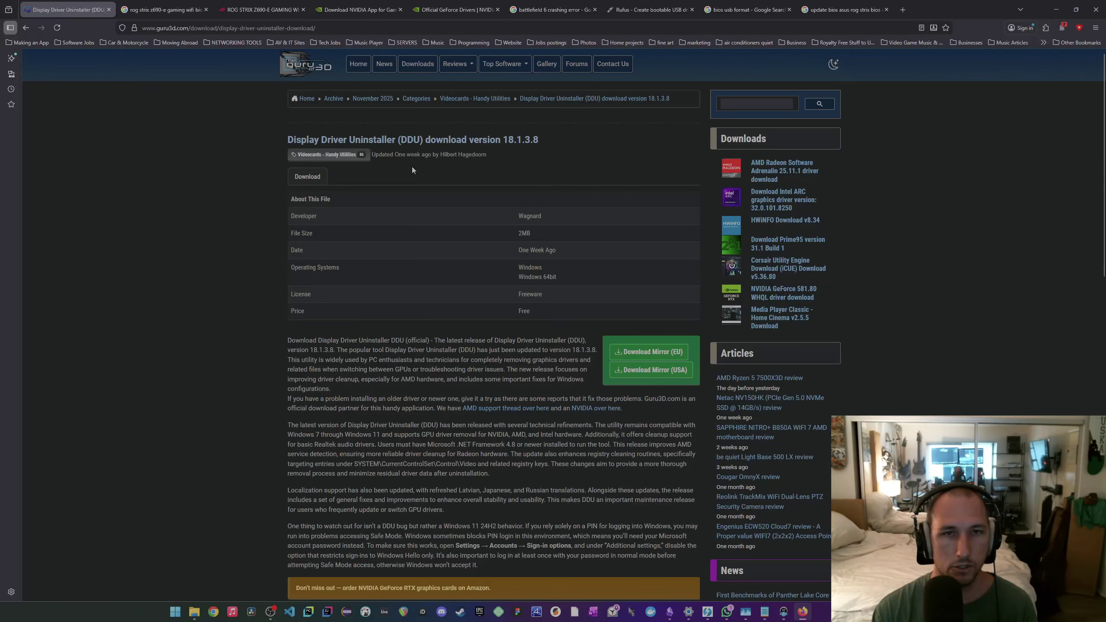
pyautogui.scroll(-3, 441, 248)
pyautogui.scroll(-11, 449, 261)
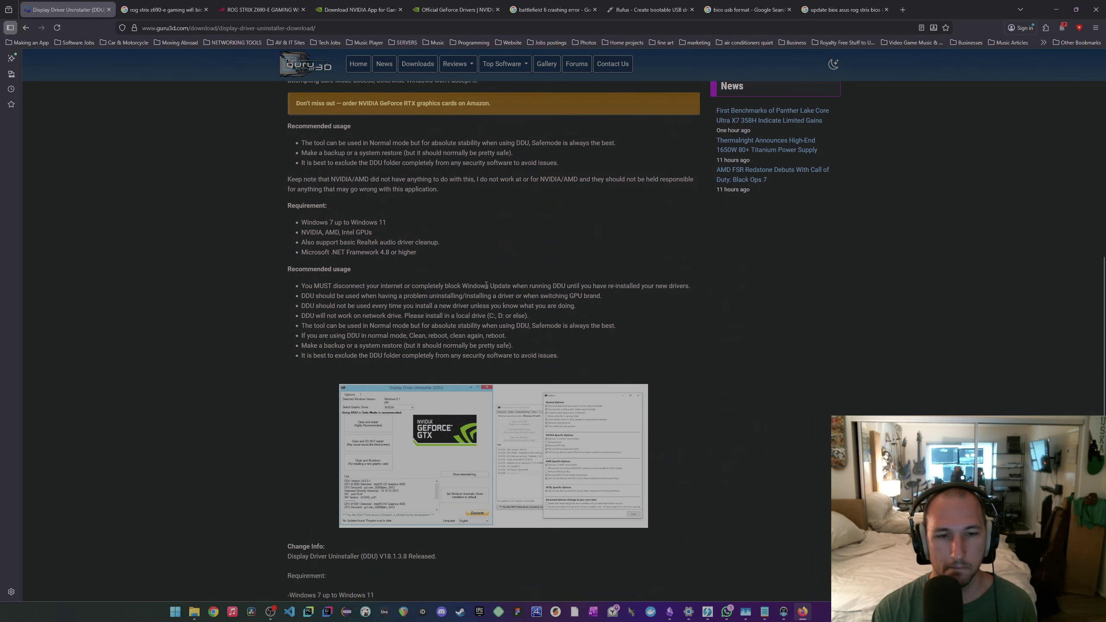
pyautogui.scroll(1, 486, 325)
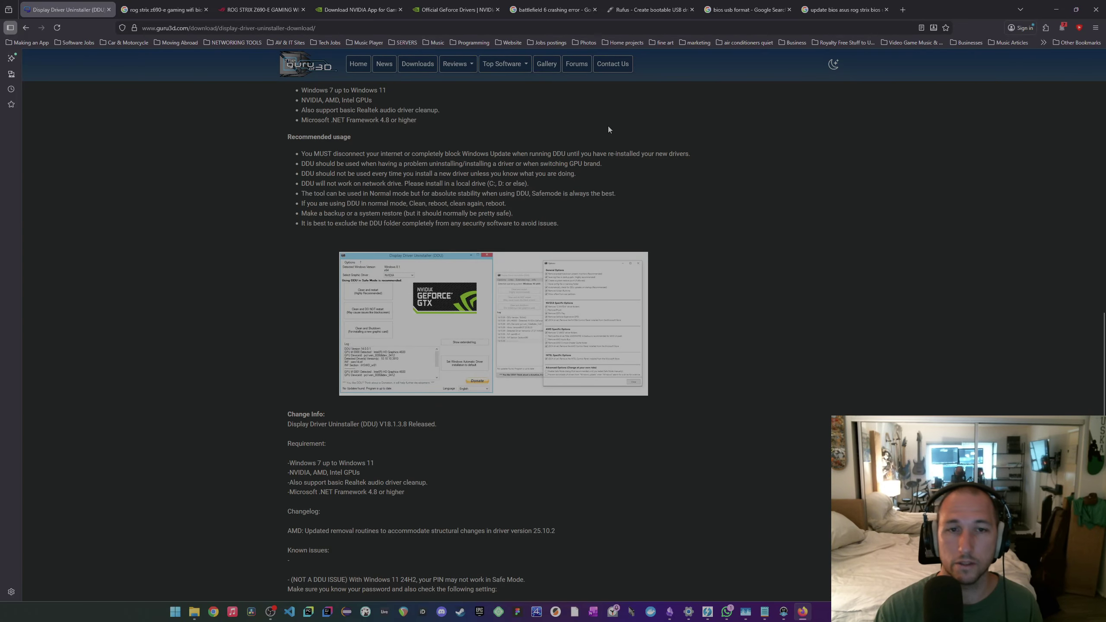
# - Launch Display Driver Uninstaller.exe from the DDU v18.1.3.8 folder and dismiss the Safe Mode notice
pyautogui.hotkey('alt', 'Tab')
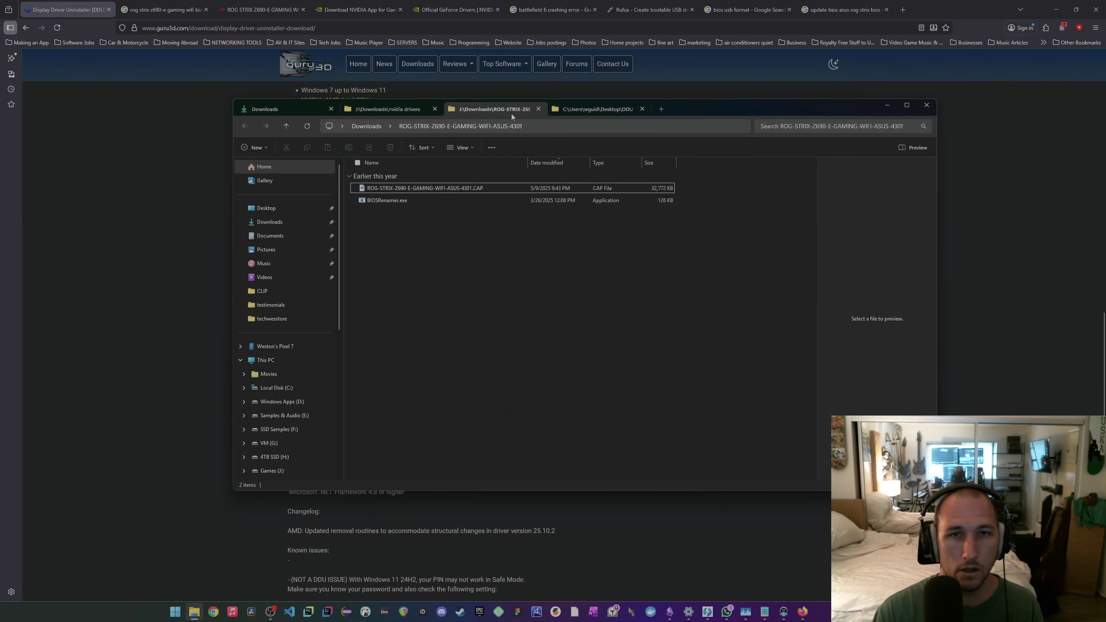
pyautogui.click(571, 109)
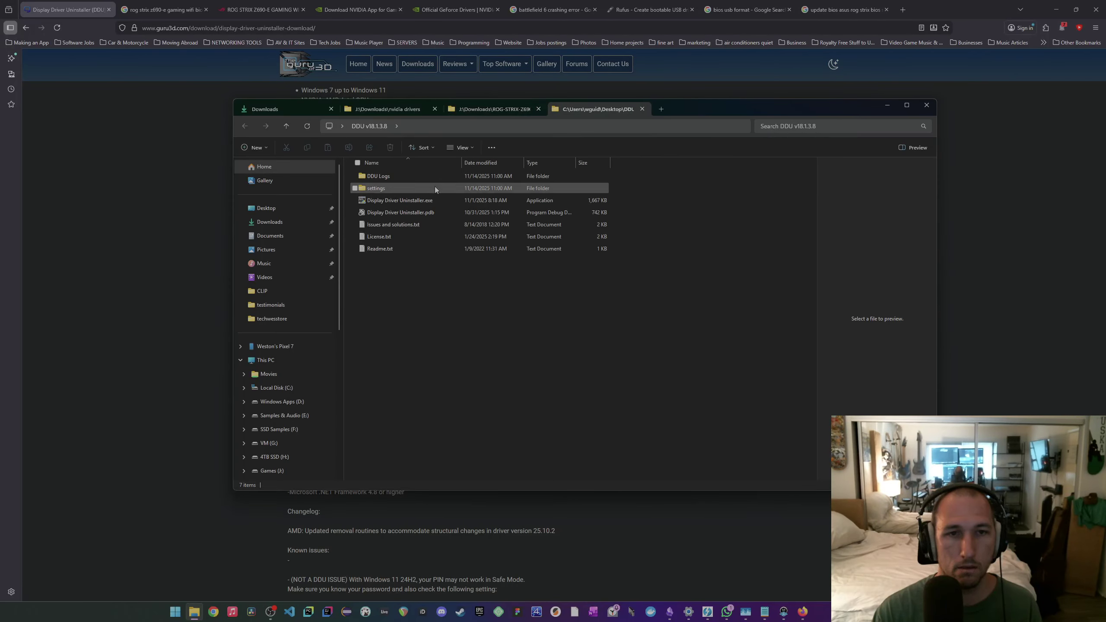
pyautogui.click(410, 202)
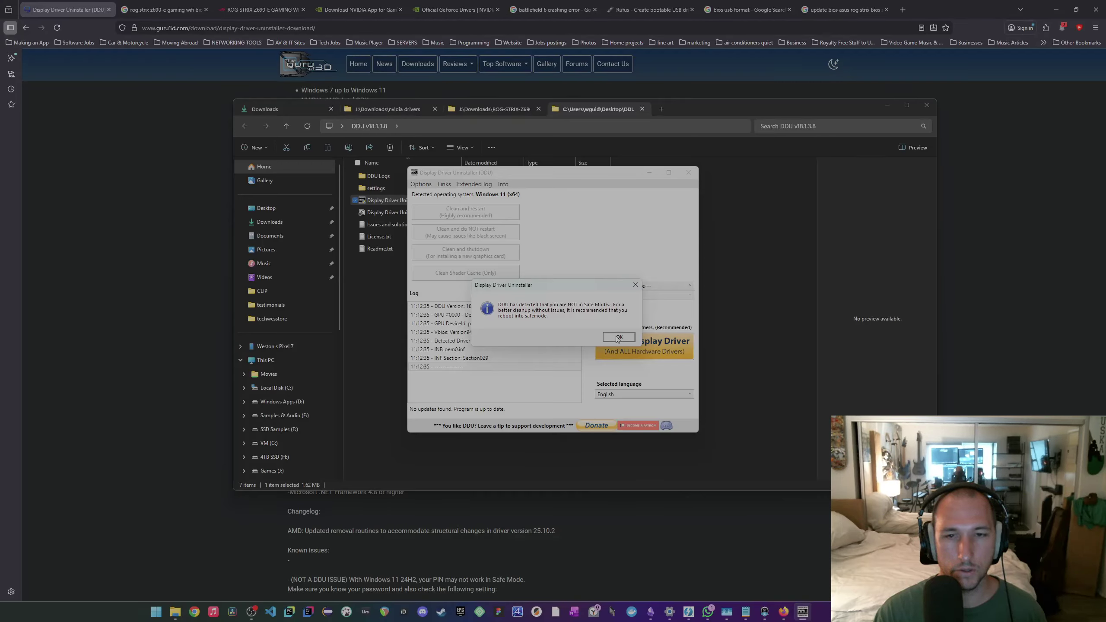
pyautogui.click(618, 338)
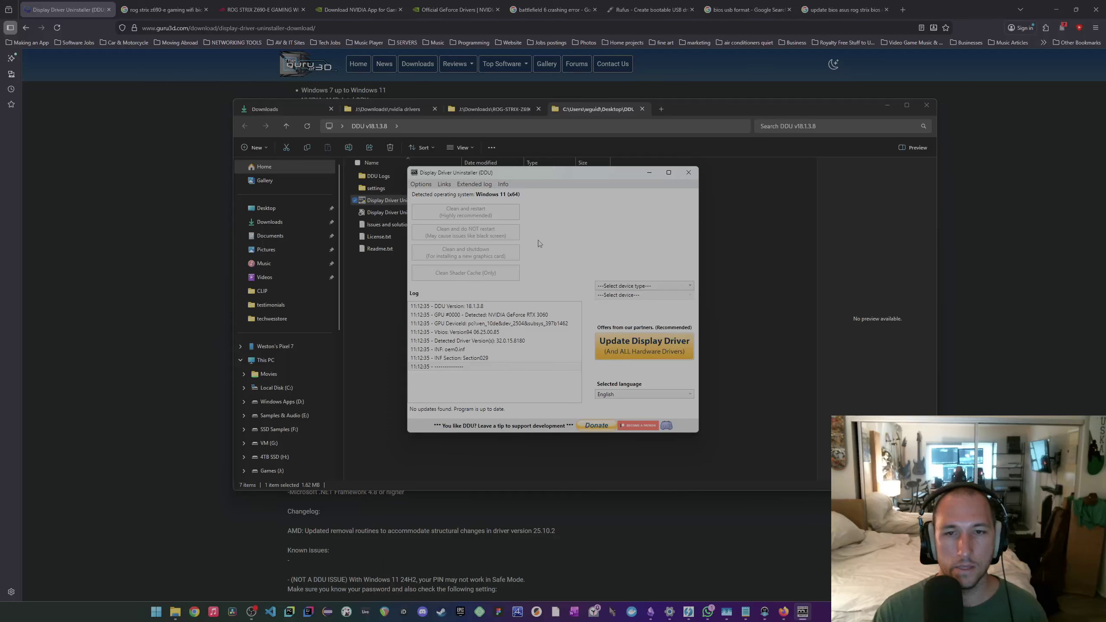
# - Set DDU's device type to GPU and the device to NVIDIA, and minimize the DDU window
pyautogui.click(623, 287)
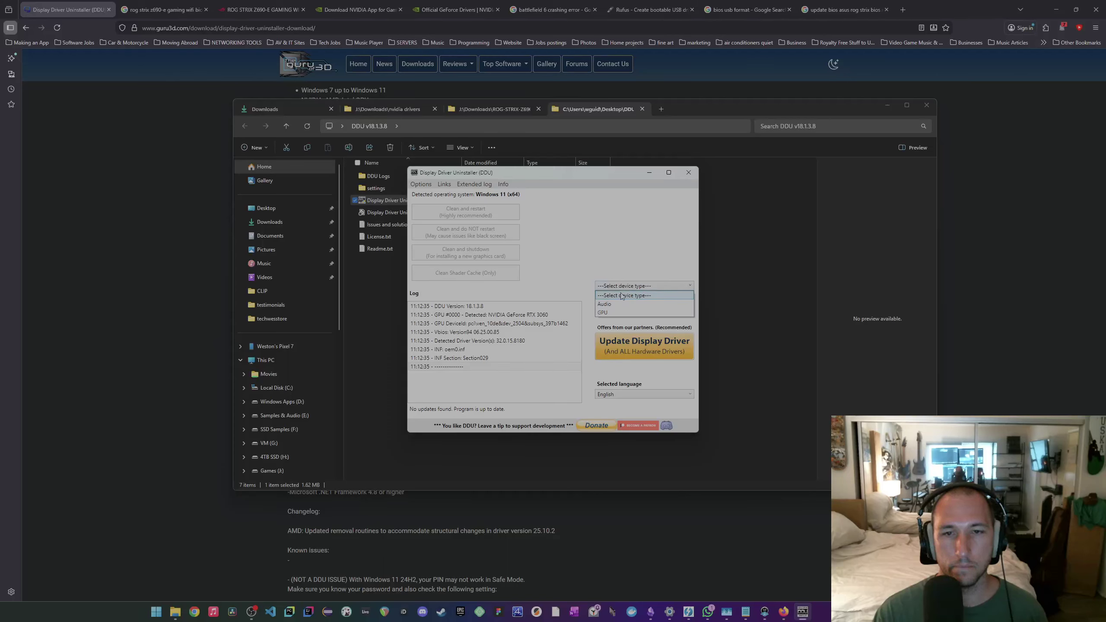
pyautogui.click(611, 313)
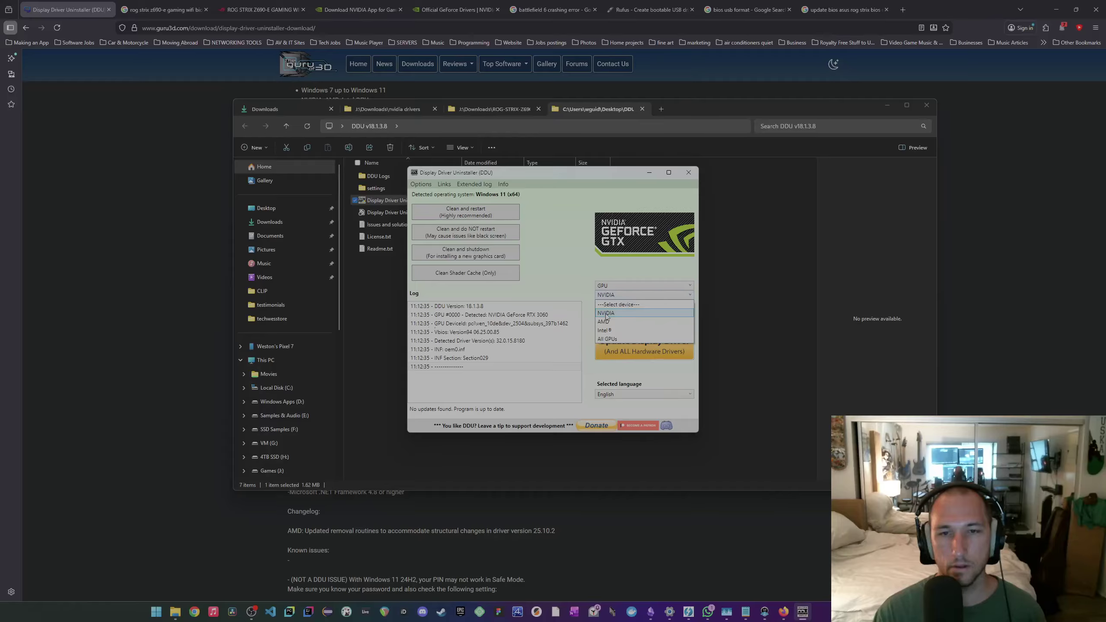
pyautogui.click(621, 313)
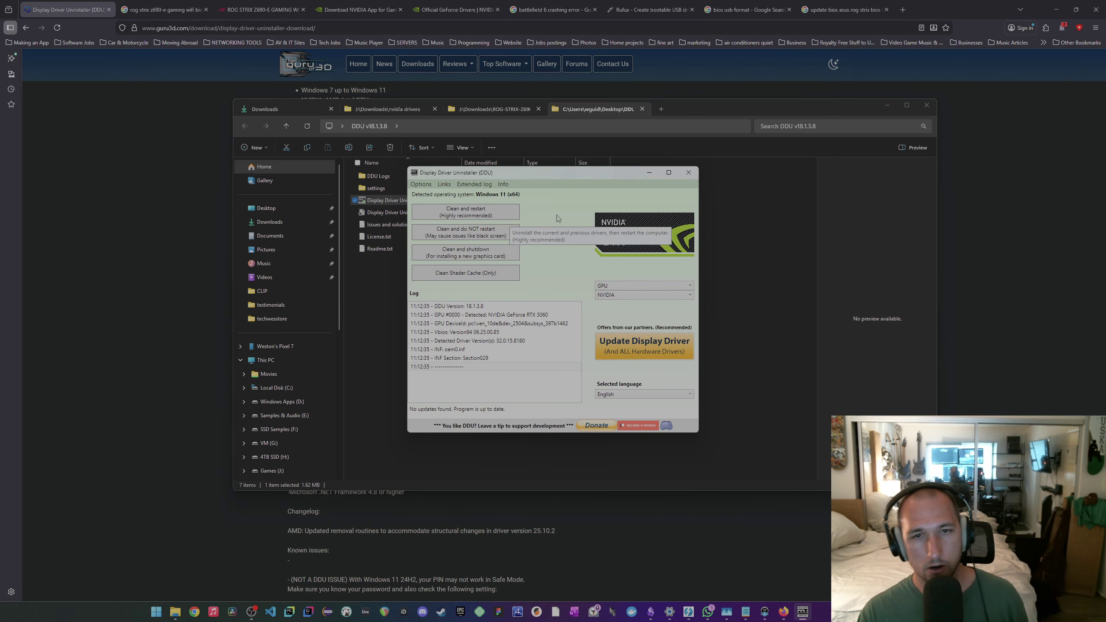
pyautogui.click(650, 172)
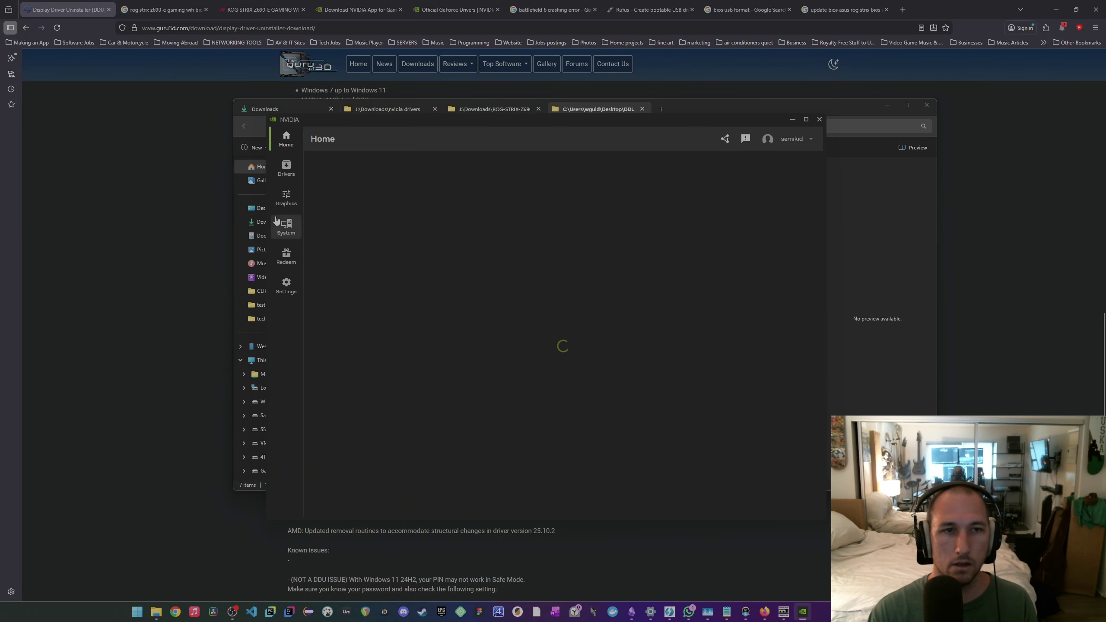
# - Check the installed driver on the NVIDIA app's Drivers page and minimize the app
pyautogui.click(286, 168)
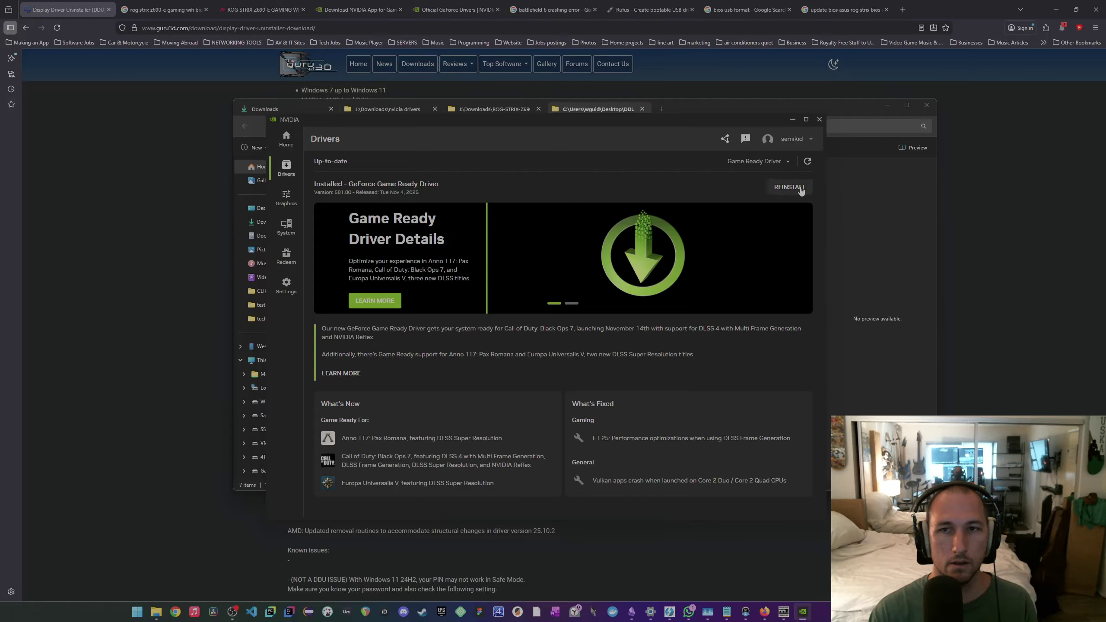
pyautogui.click(792, 121)
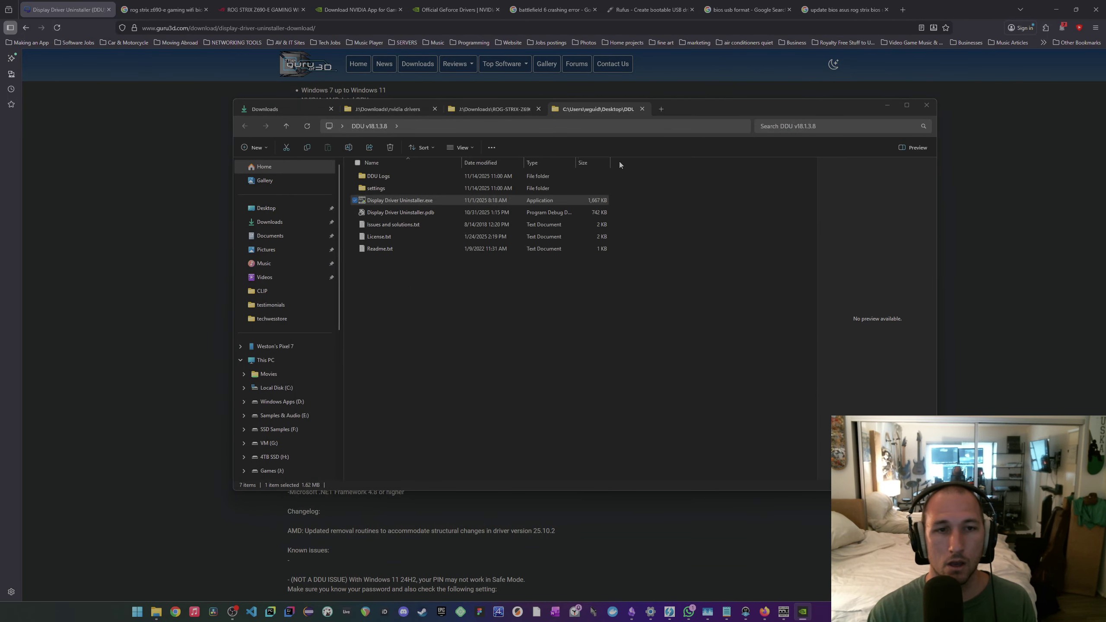
# - Show the nvidia drivers folder in File Explorer and widen its Name column to reveal more of the installer file names
pyautogui.click(536, 301)
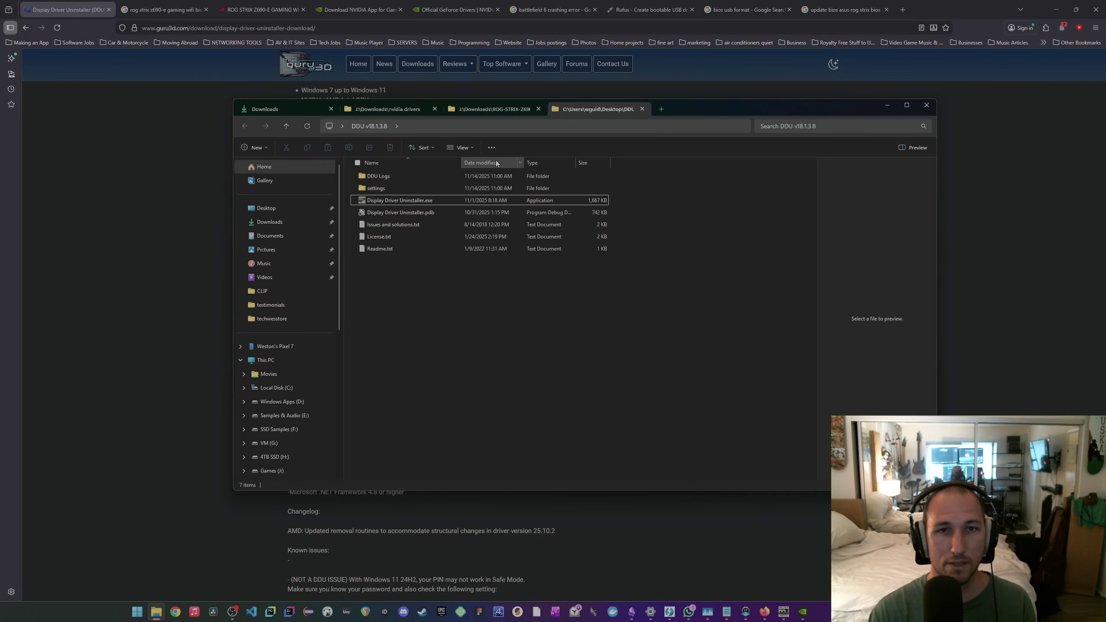
pyautogui.click(389, 109)
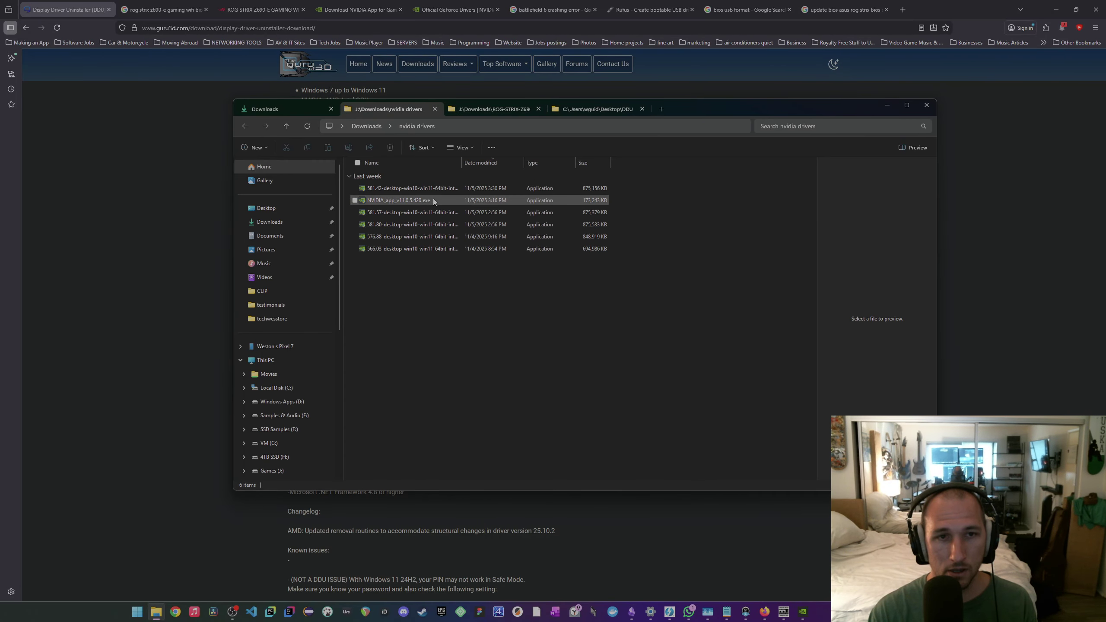
pyautogui.moveTo(461, 165); pyautogui.dragTo(514, 170)
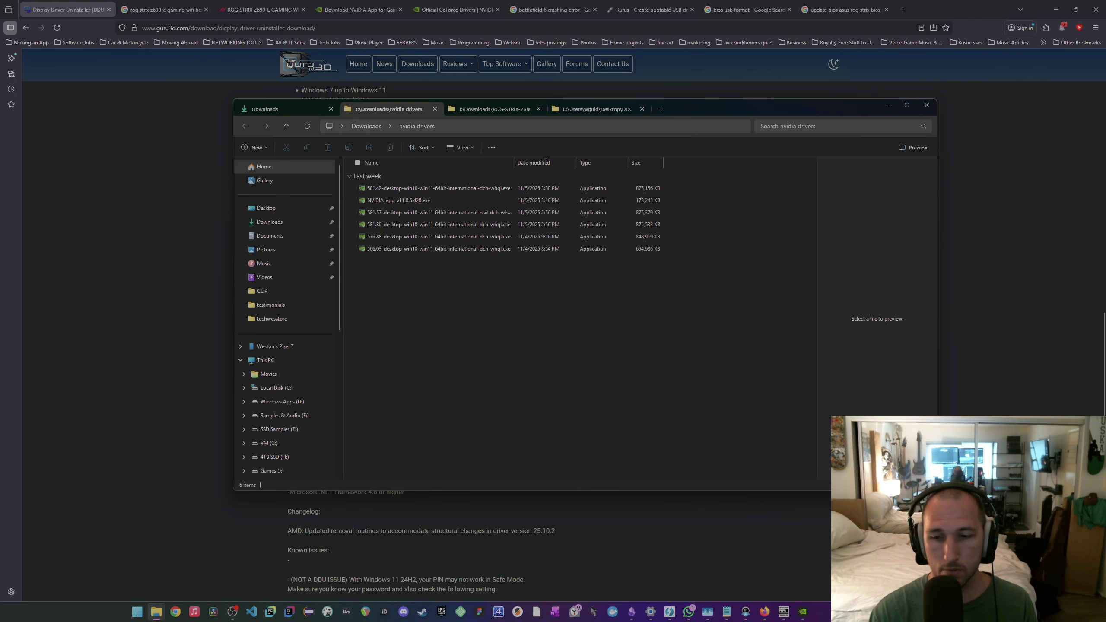
# - Compare the NVIDIA app's installed driver with the downloaded 581.80 and 566.03 installers, and fit the Name column to the full file names
pyautogui.click(803, 612)
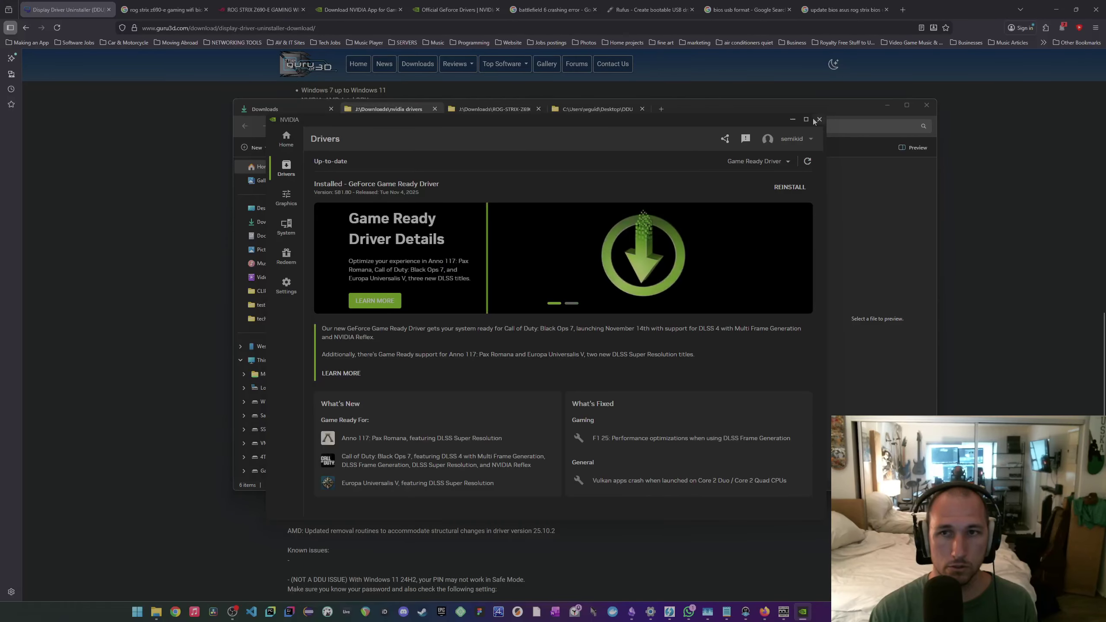
pyautogui.click(792, 120)
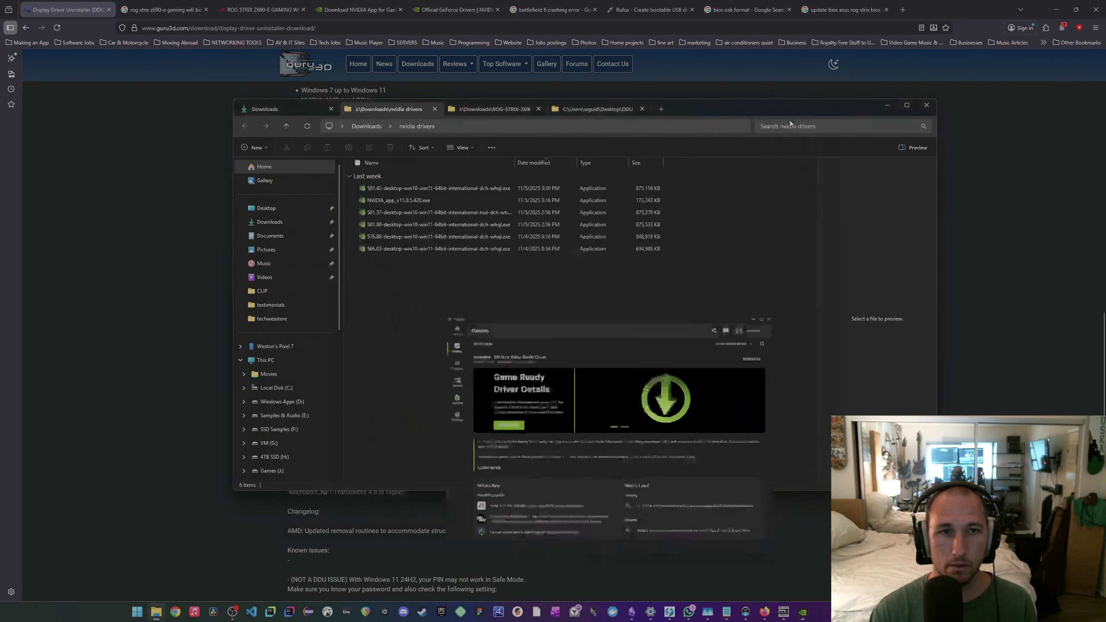
pyautogui.click(482, 228)
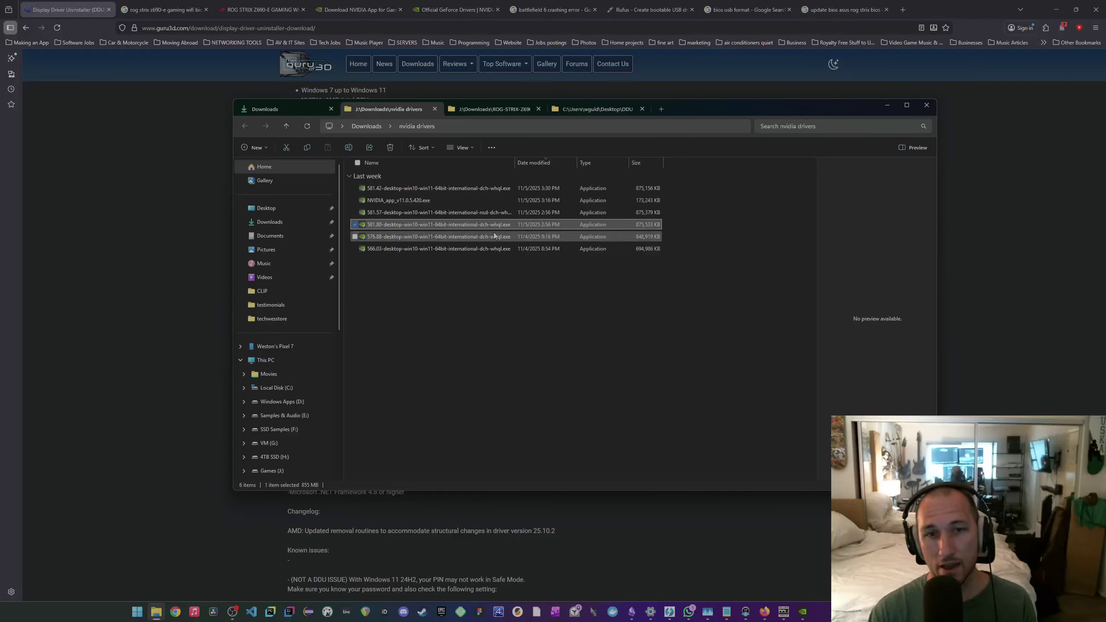
pyautogui.click(487, 249)
pyautogui.doubleClick(515, 162)
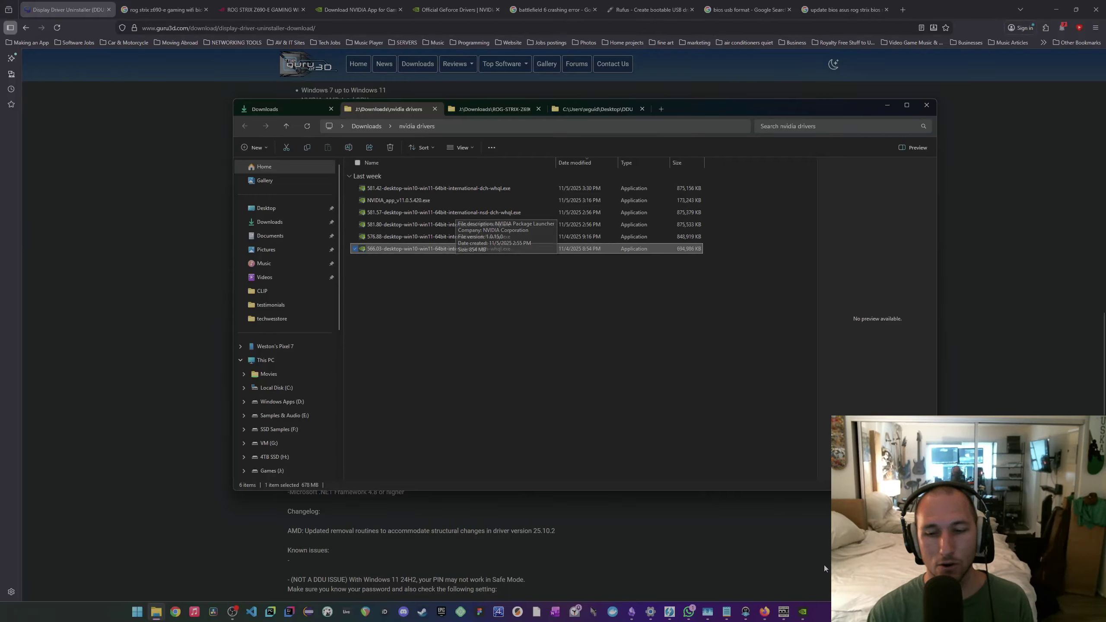
# - Bring up the NVIDIA app's driver page briefly and highlight the 576.88 and 581.80 installers in the nvidia drivers folder
pyautogui.click(805, 613)
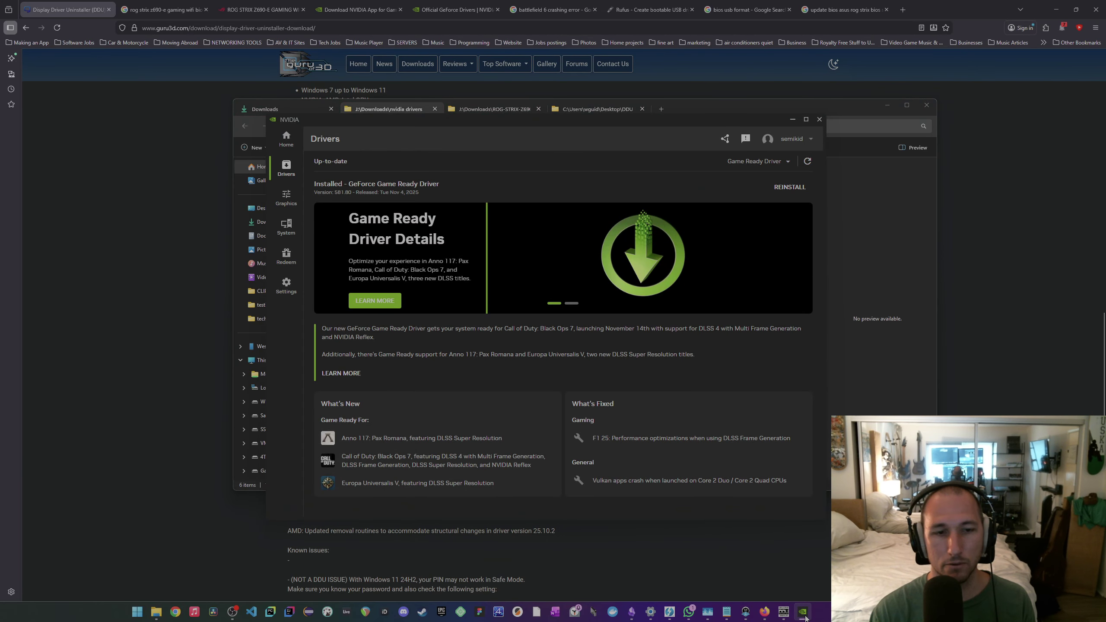
pyautogui.click(804, 615)
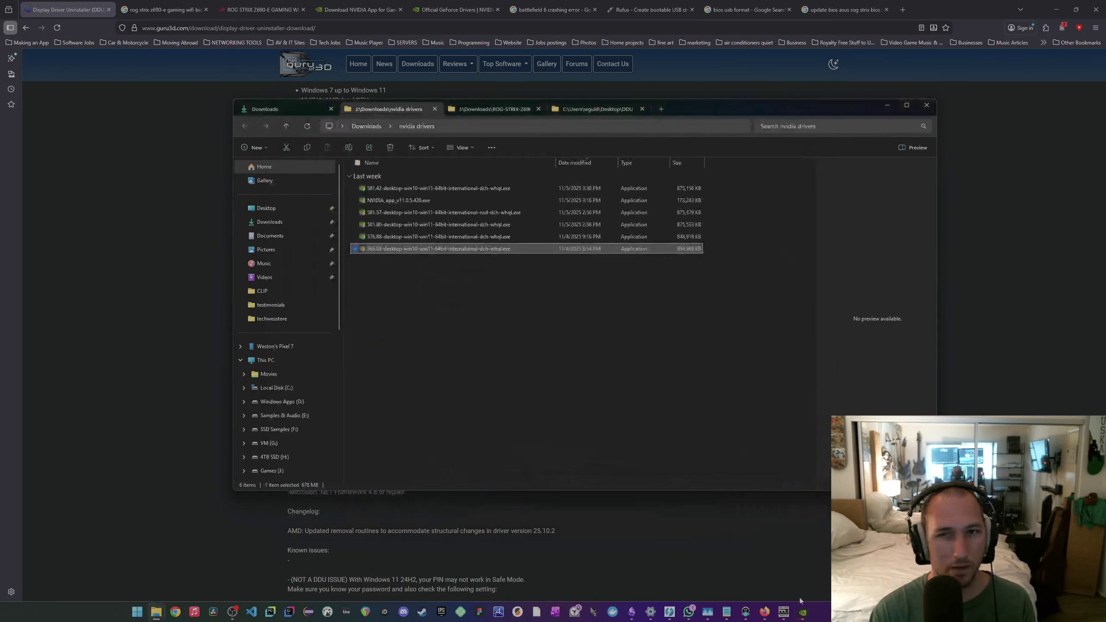
pyautogui.click(423, 237)
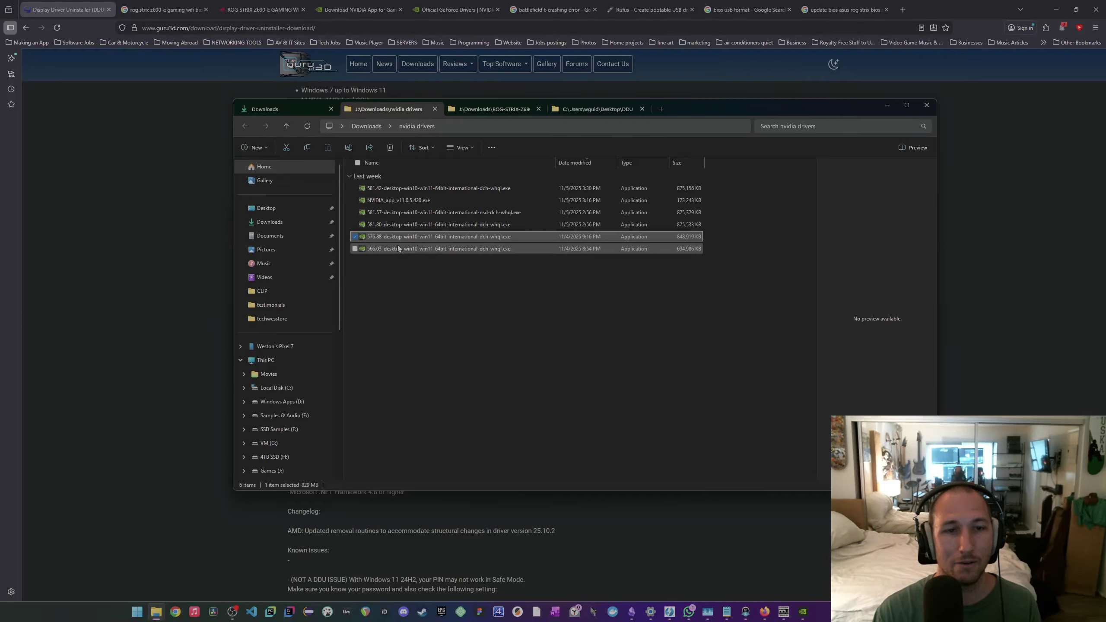
pyautogui.click(387, 225)
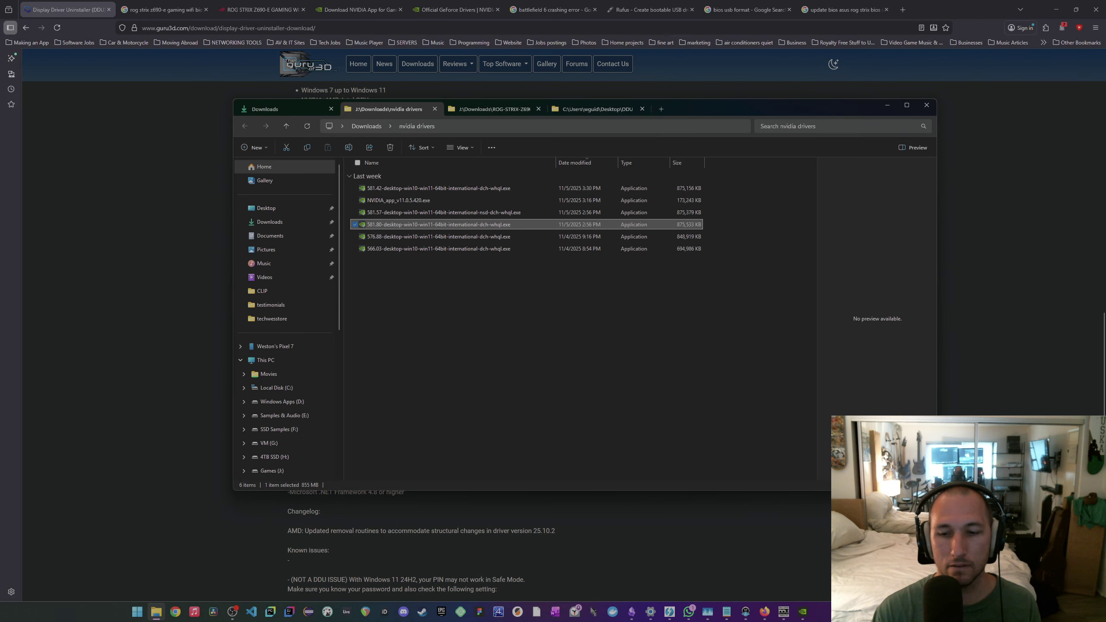
# - Recheck the installed driver version in the NVIDIA app against the 581.42 and 566.03 installers, leaving the 566.03 file selected
pyautogui.click(805, 613)
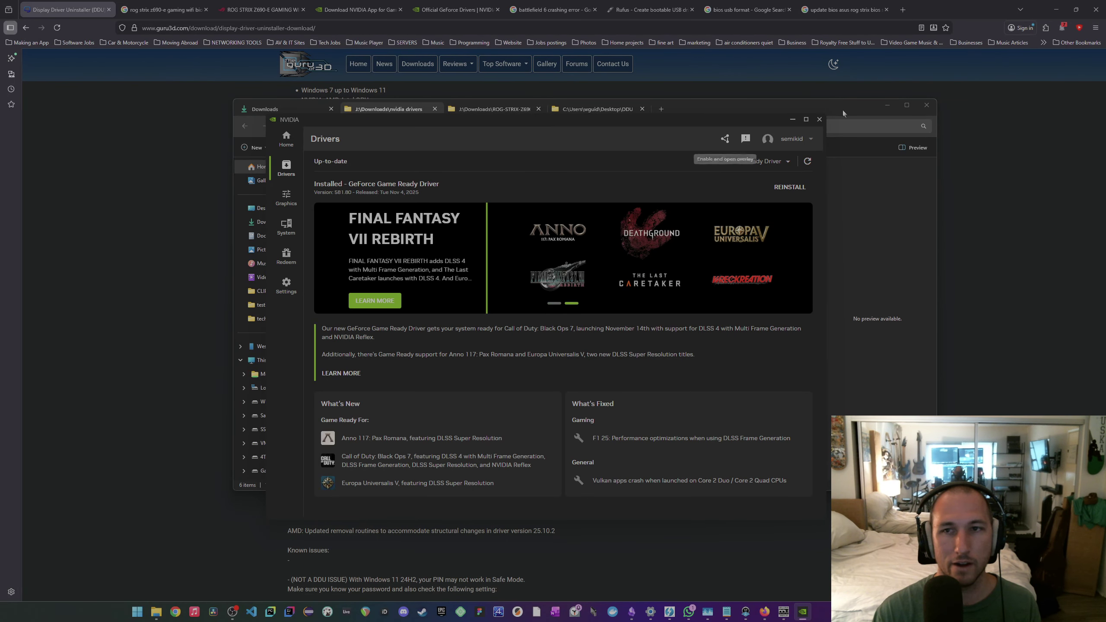
pyautogui.click(792, 119)
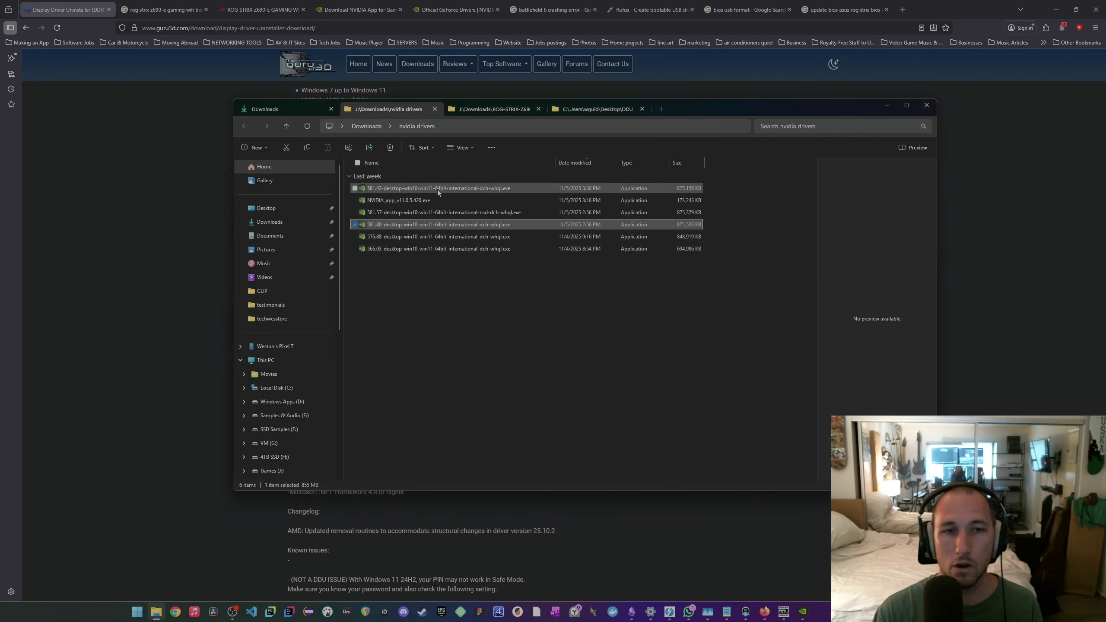
pyautogui.click(387, 188)
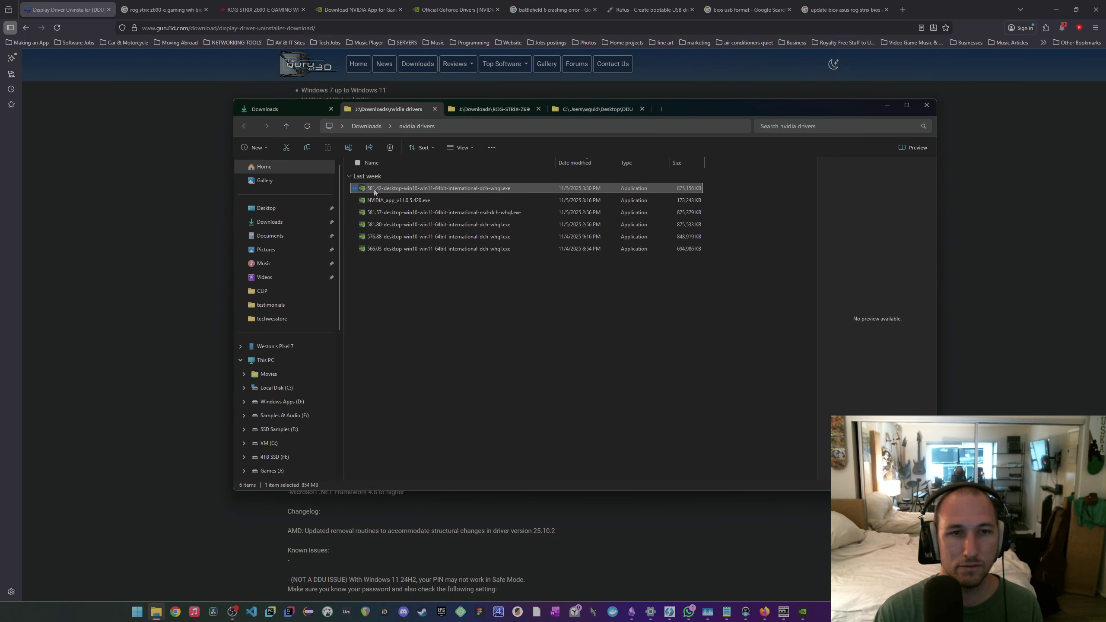
pyautogui.click(409, 249)
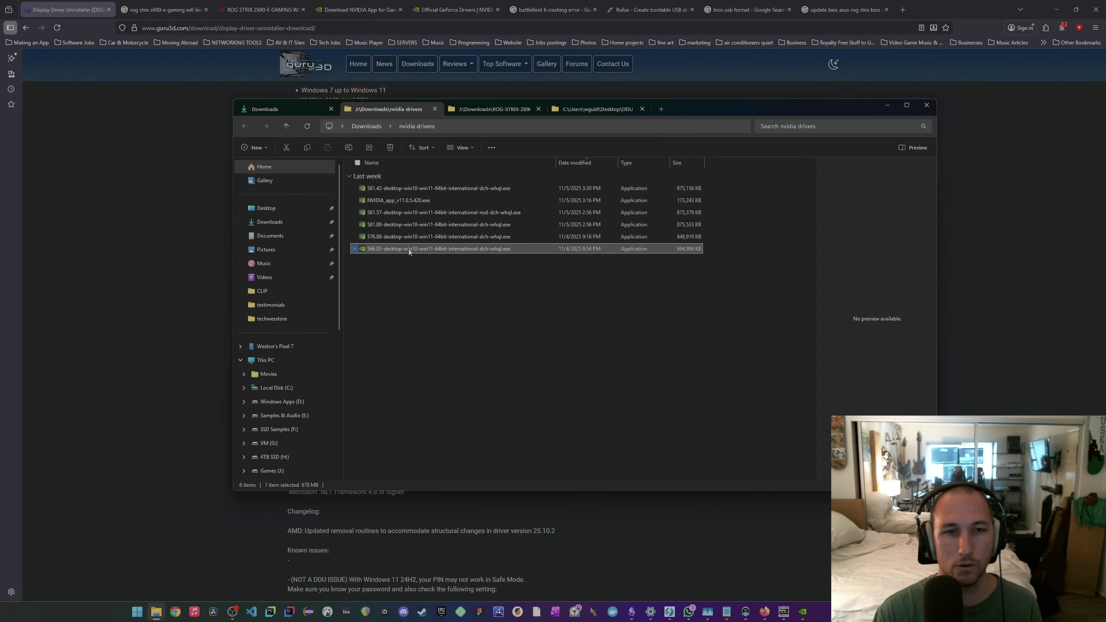